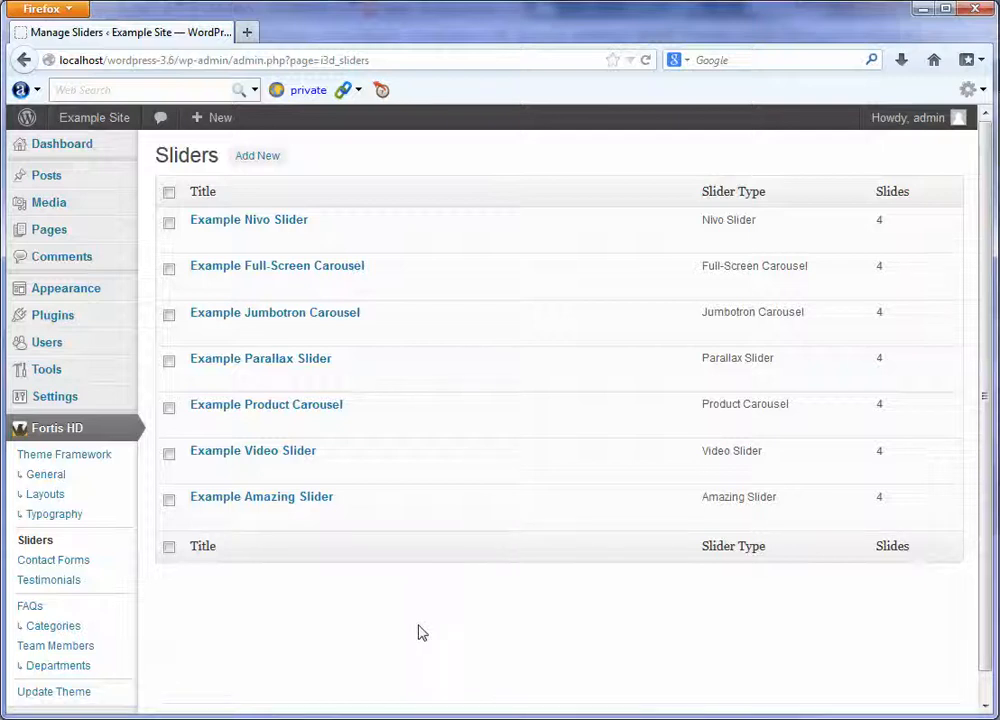
- Examine the Slider Region widget's settings in the Showcase widget area, including its Styled Background option
mouse_move(83, 300)
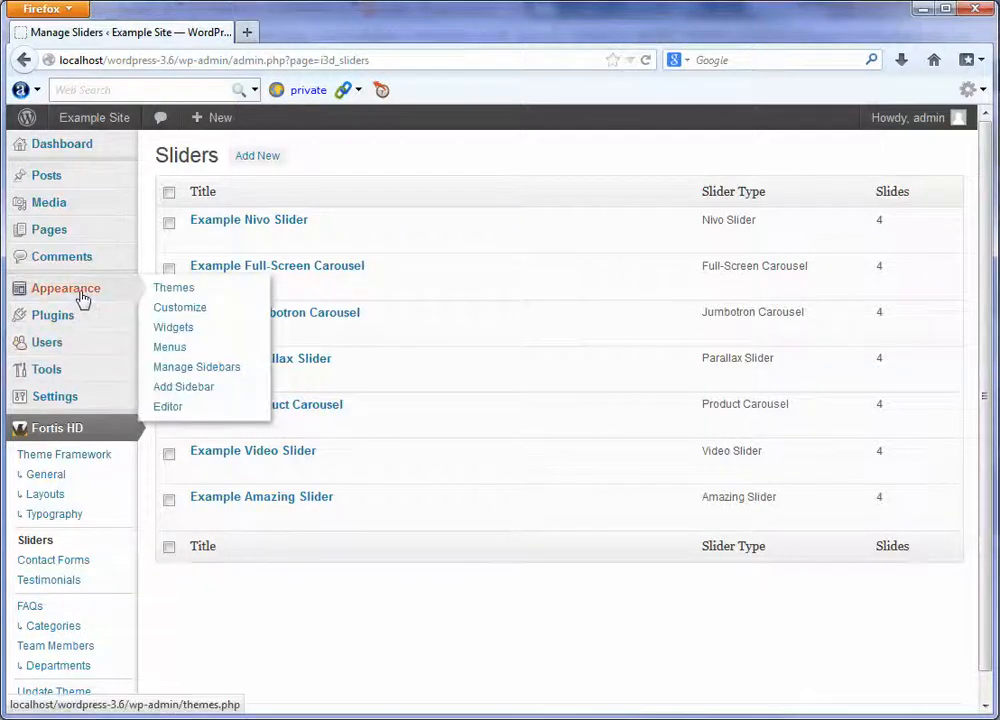
left_click(198, 330)
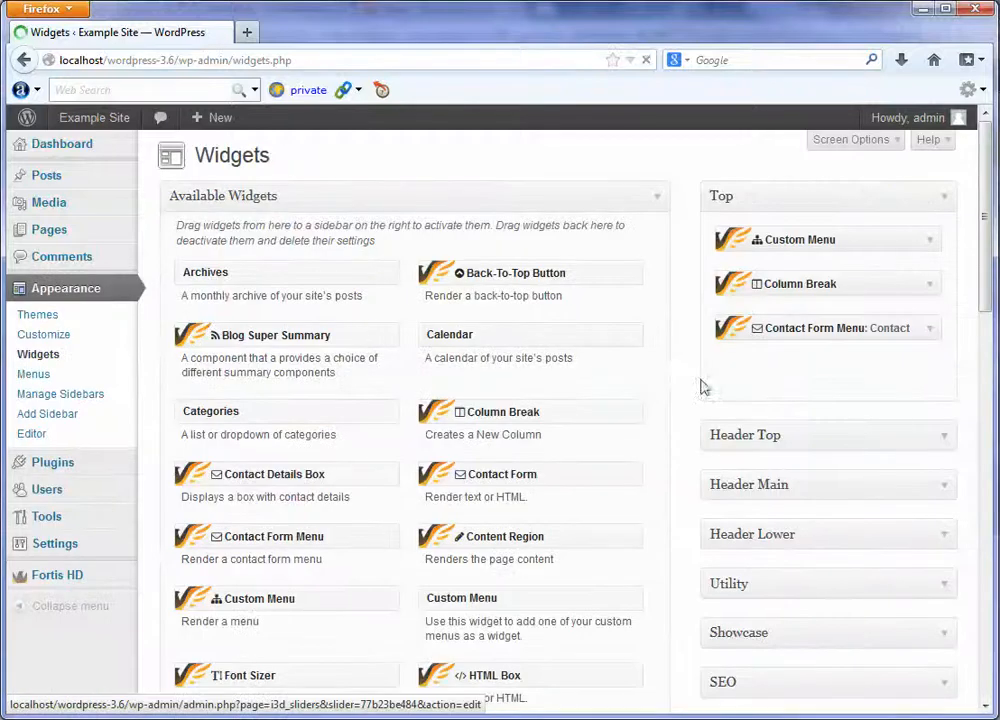
left_click(948, 633)
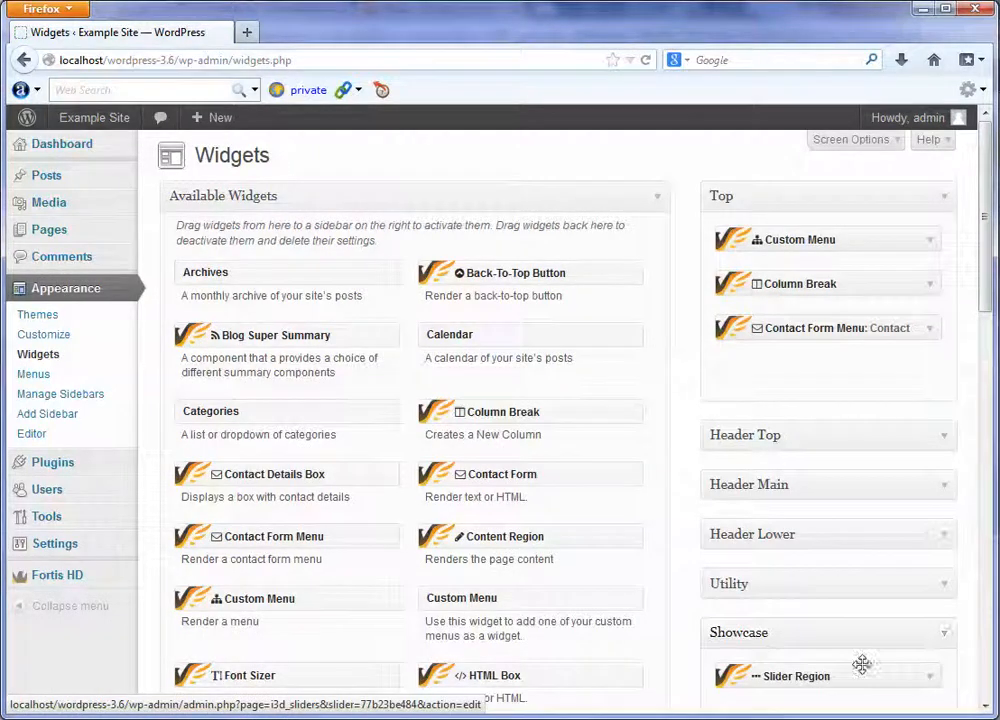
scroll(847, 651, "down", 2)
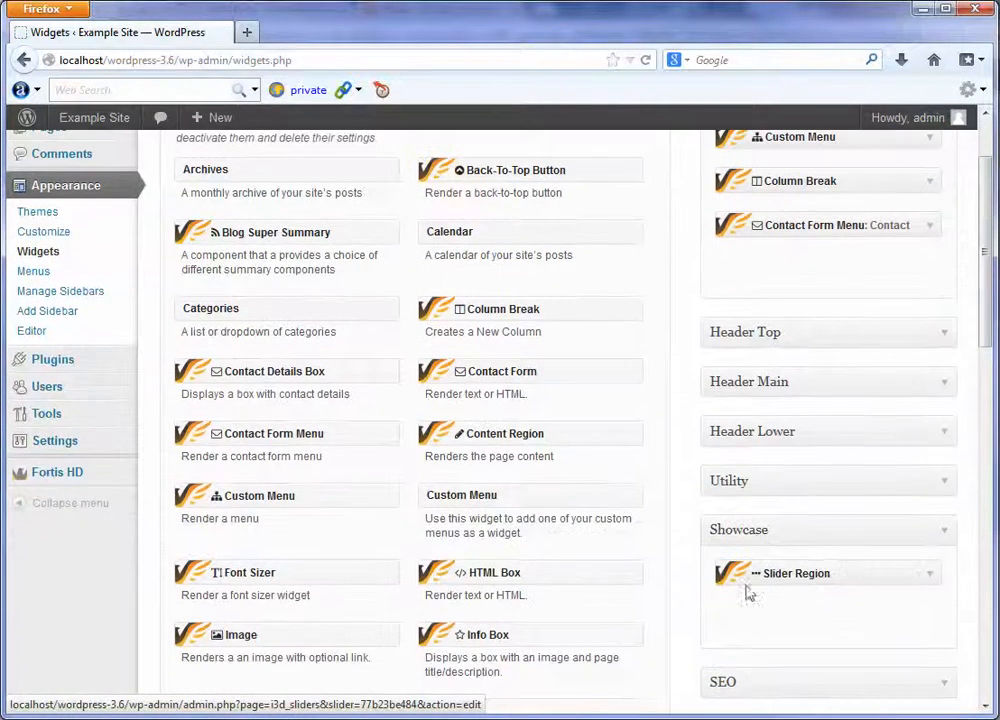
left_click(933, 575)
scroll(930, 665, "down", 2)
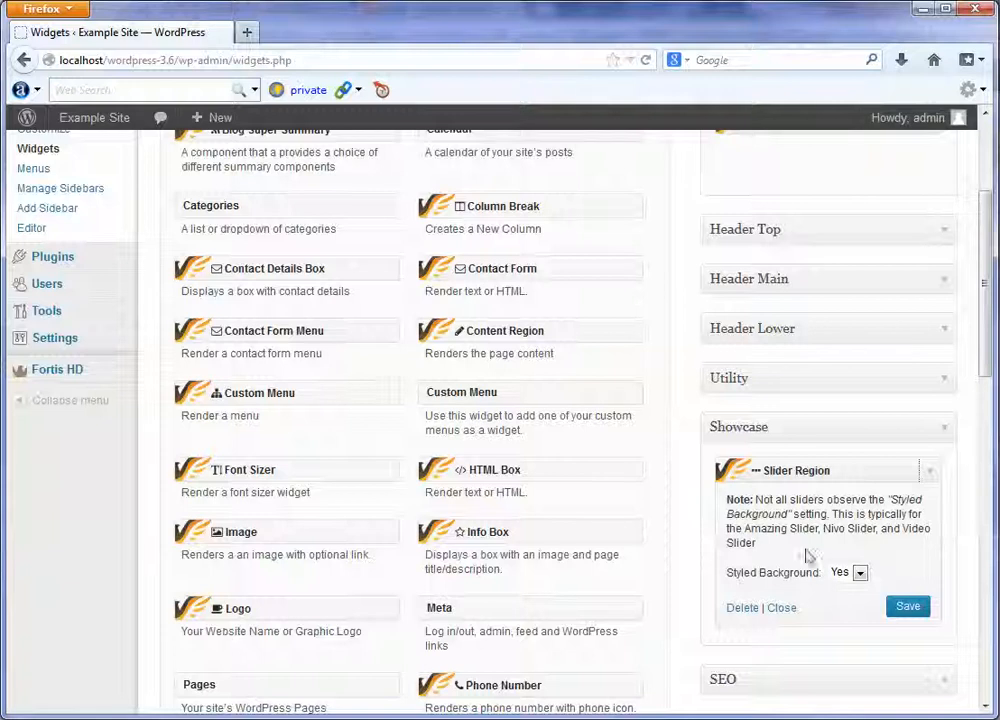
left_click(929, 476)
scroll(78, 326, "up", 5)
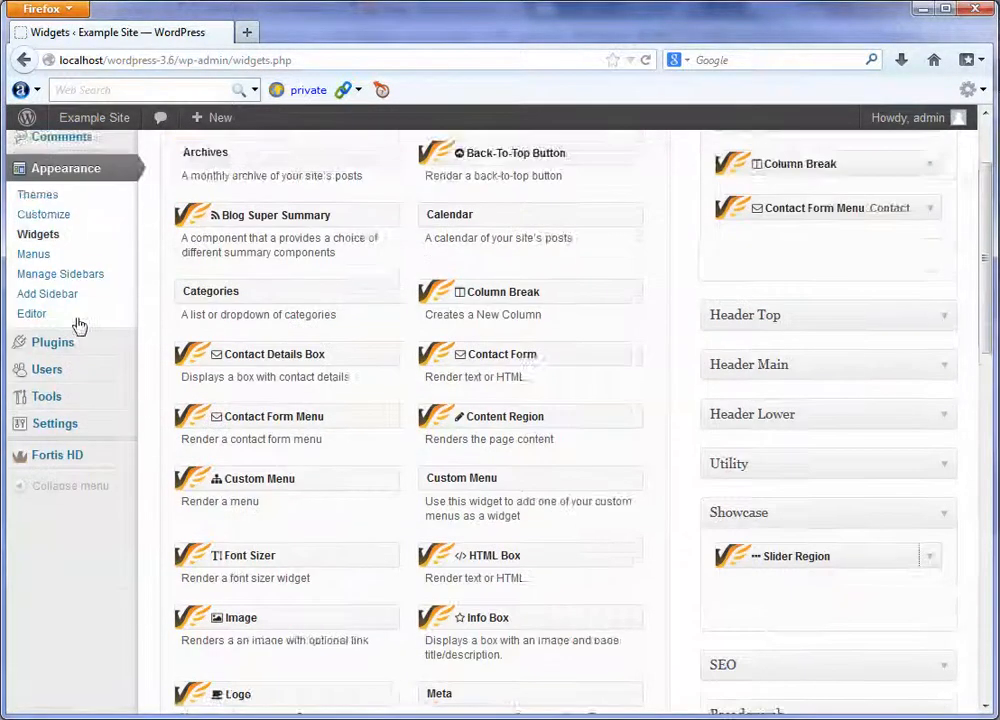
- Open the Home page for editing and show the slider setting in its page configuration
mouse_move(50, 185)
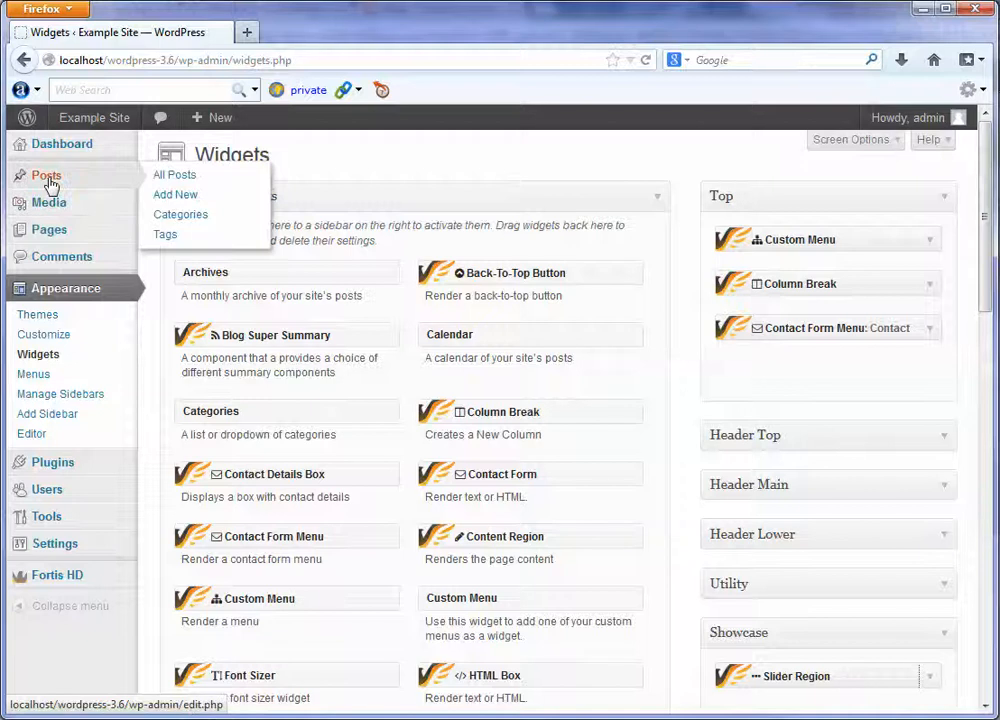
mouse_move(49, 233)
left_click(162, 233)
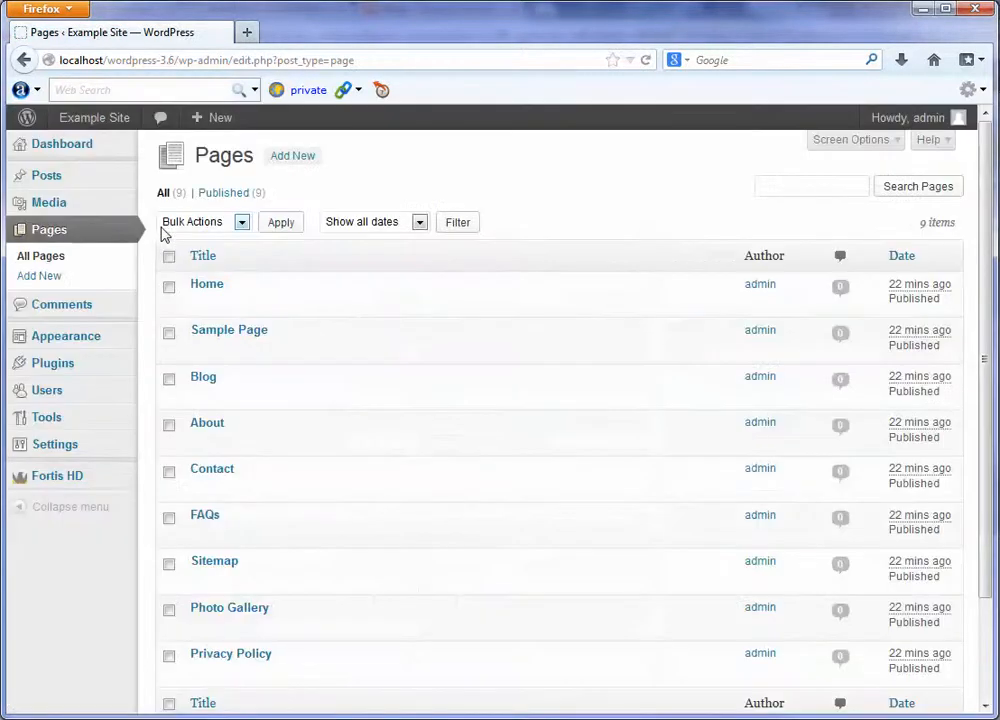
left_click(200, 305)
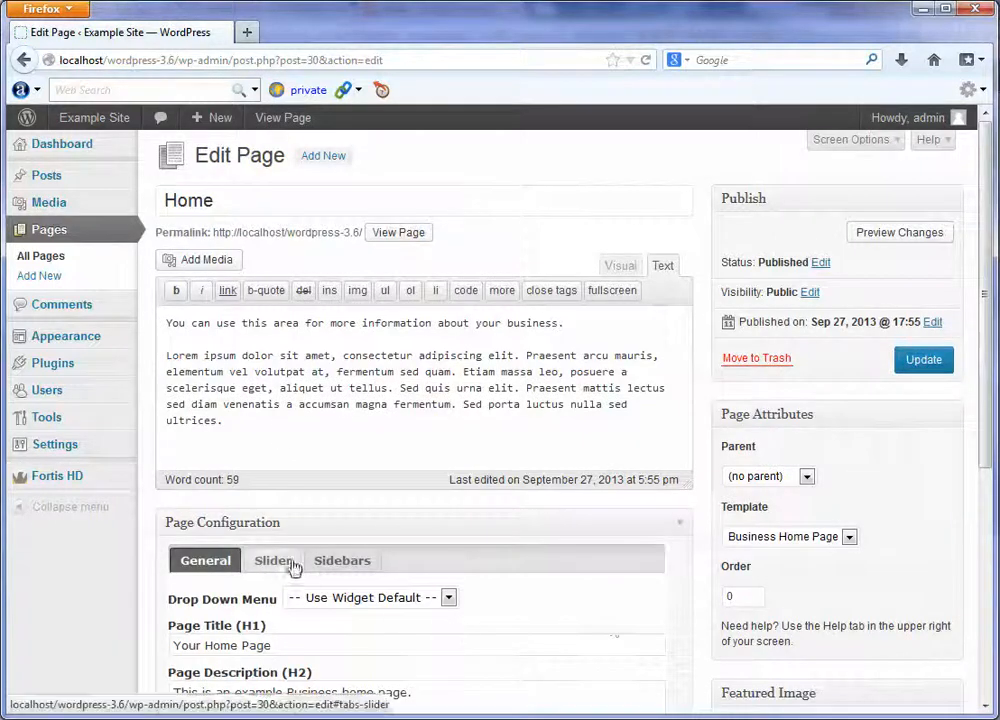
left_click(285, 563)
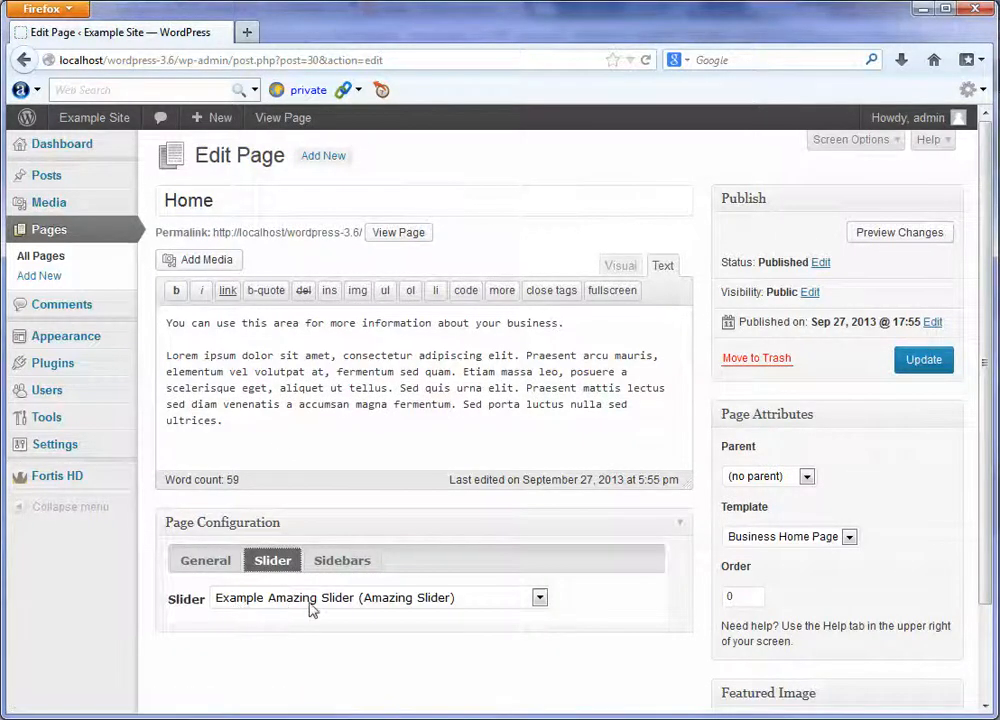
- View the live Home page in a separate browser tab to examine its current slider
right_click(386, 238)
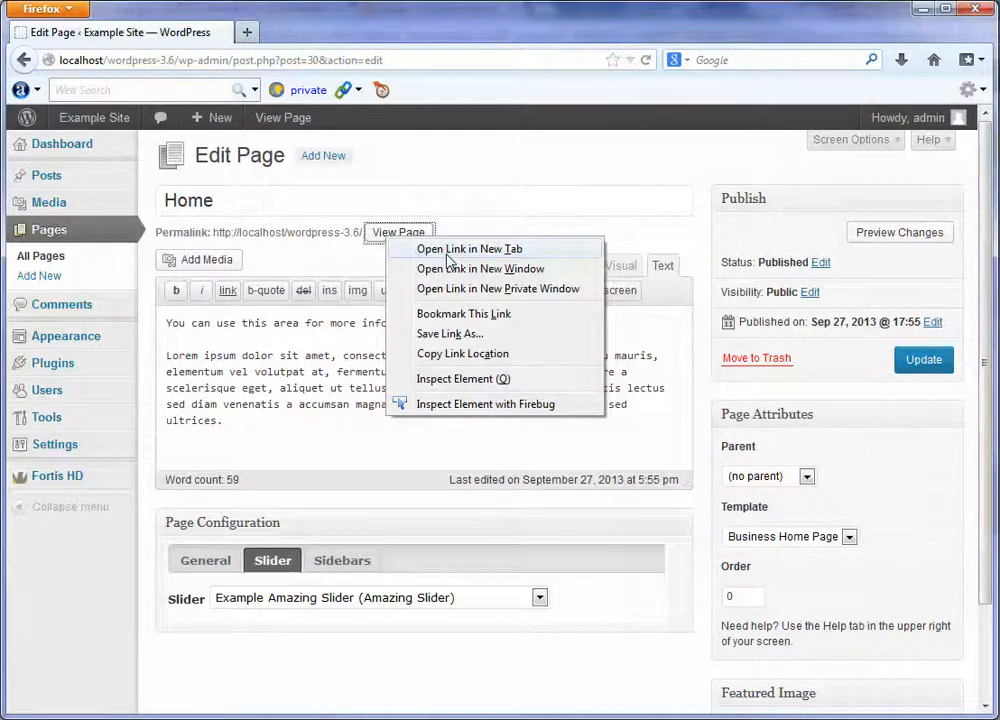
left_click(447, 250)
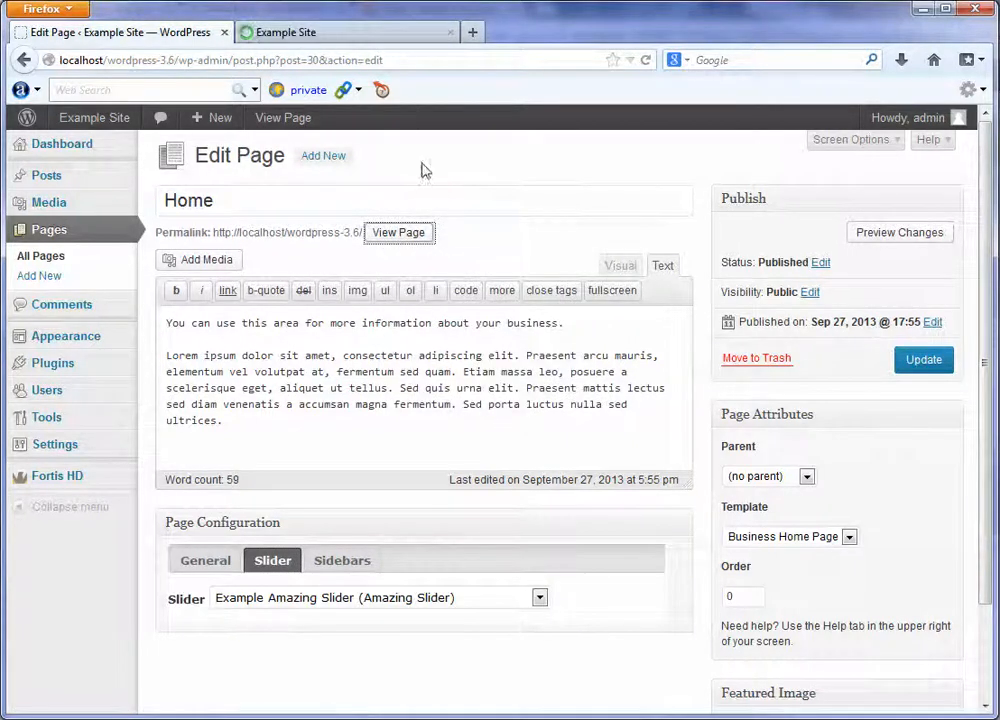
left_click(343, 32)
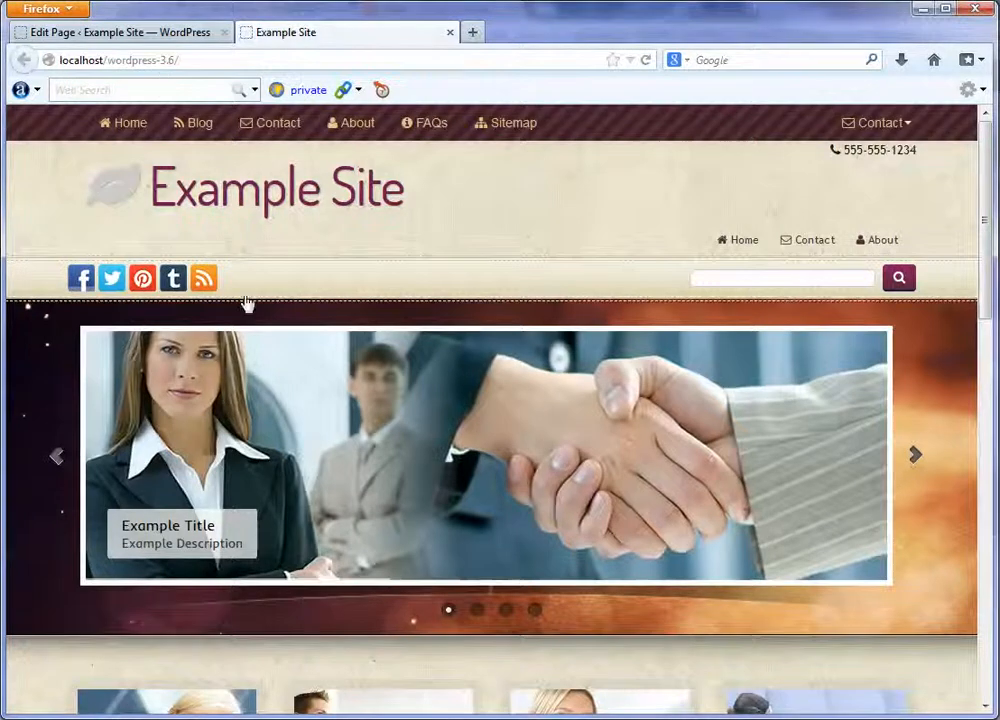
- Assign the Example Nivo Slider to the Home page, update the page and reload its live view
left_click(145, 36)
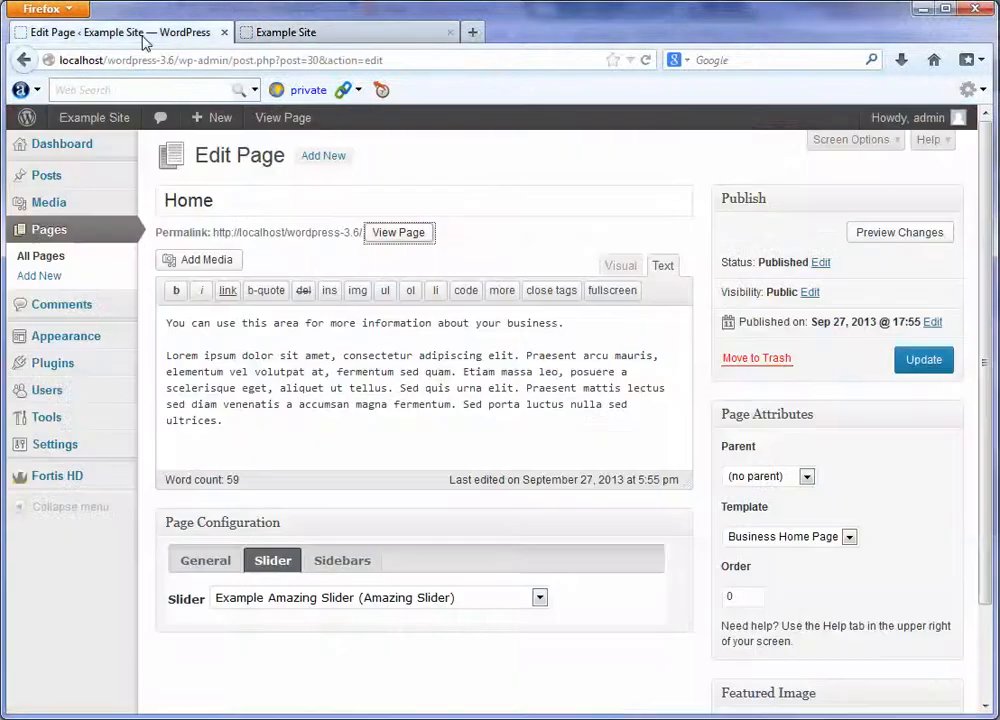
left_click(325, 598)
left_click(332, 633)
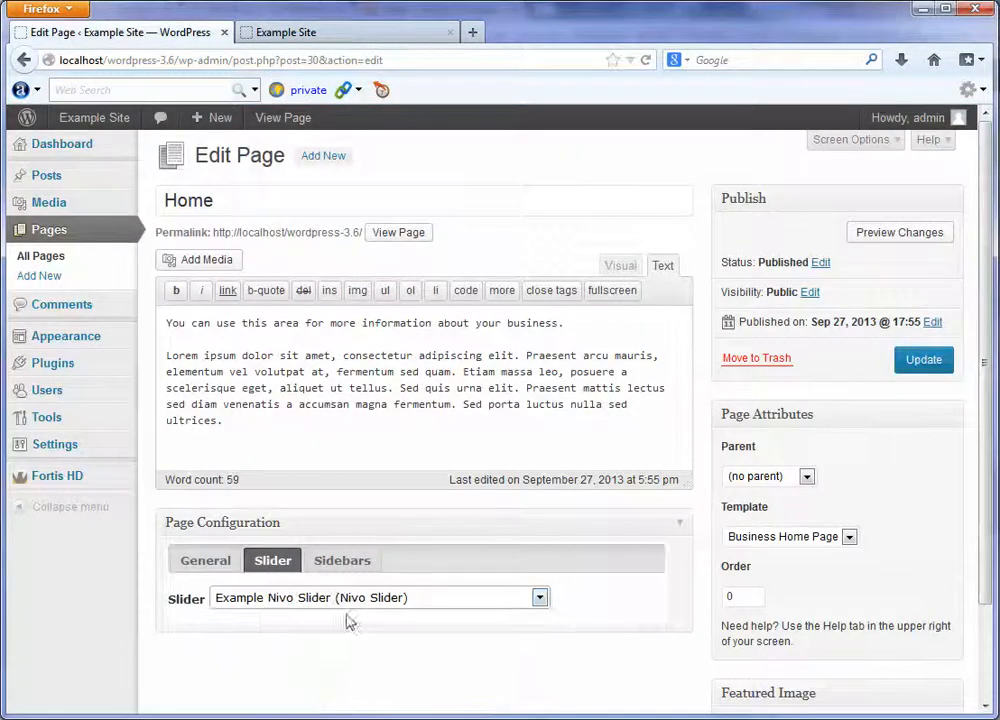
left_click(905, 360)
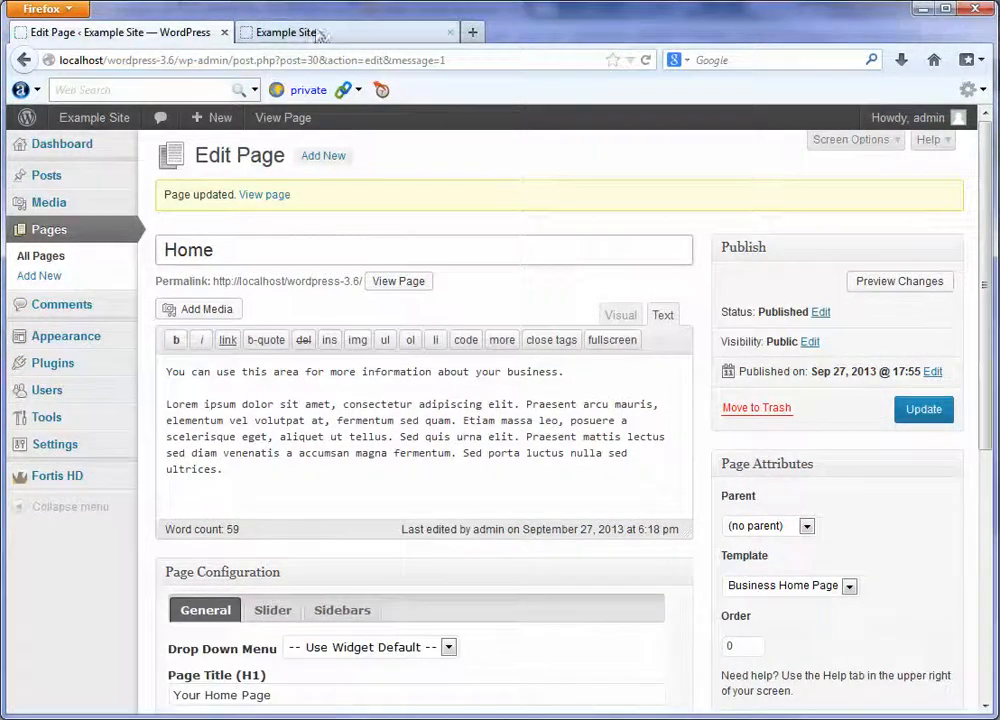
left_click(368, 40)
left_click(645, 62)
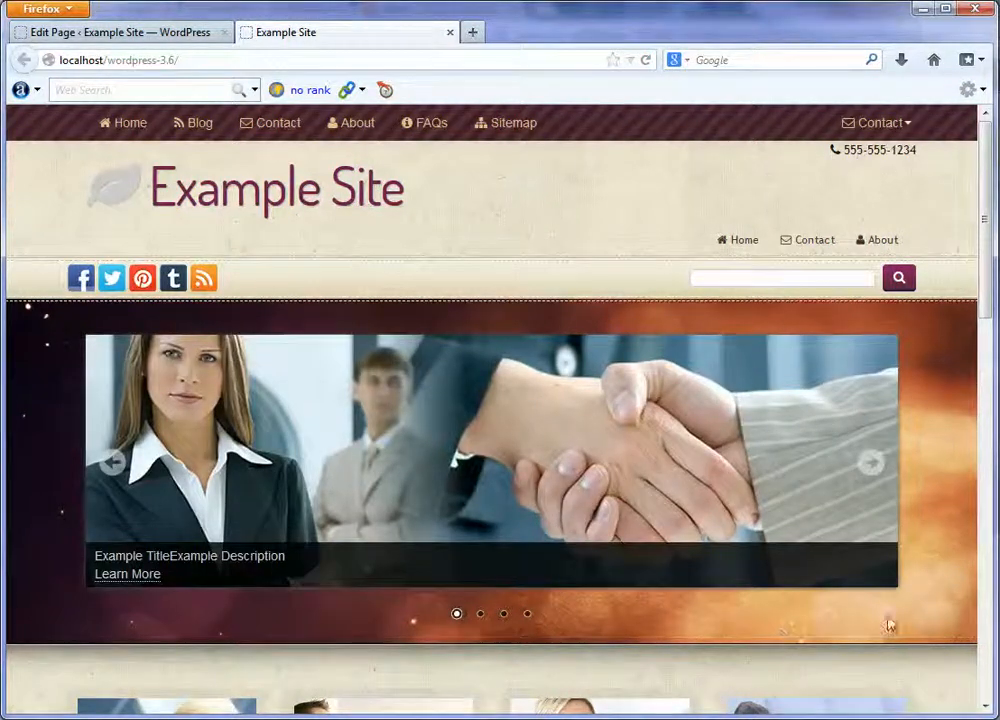
- Set Styled Background to No in the Showcase area's Slider Region widget, save it and reload the live Home page
left_click(128, 36)
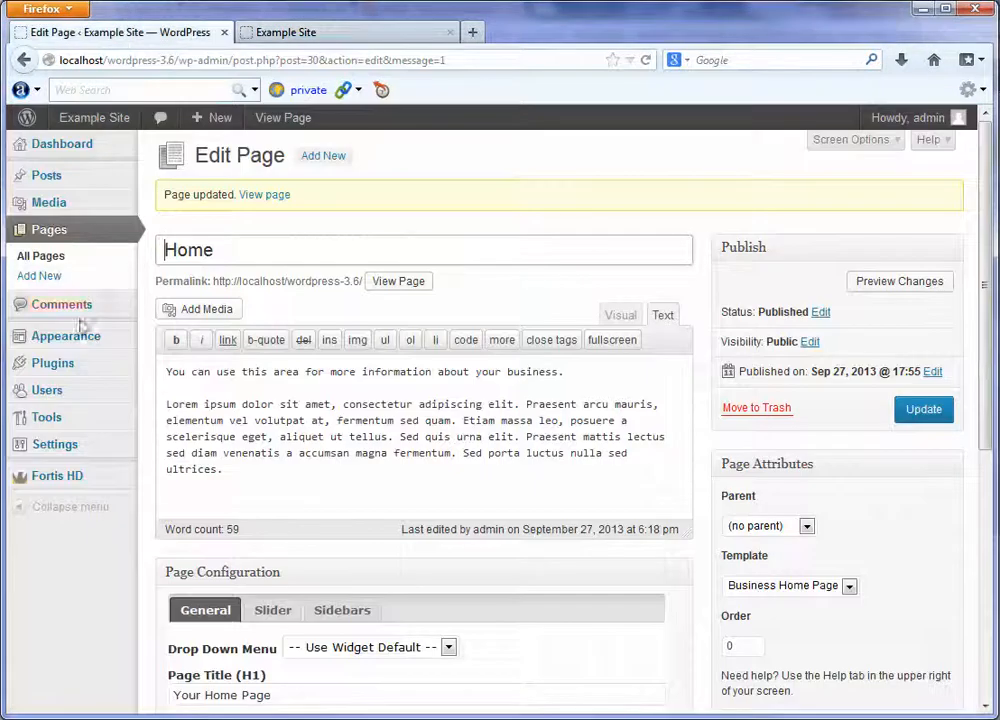
mouse_move(128, 340)
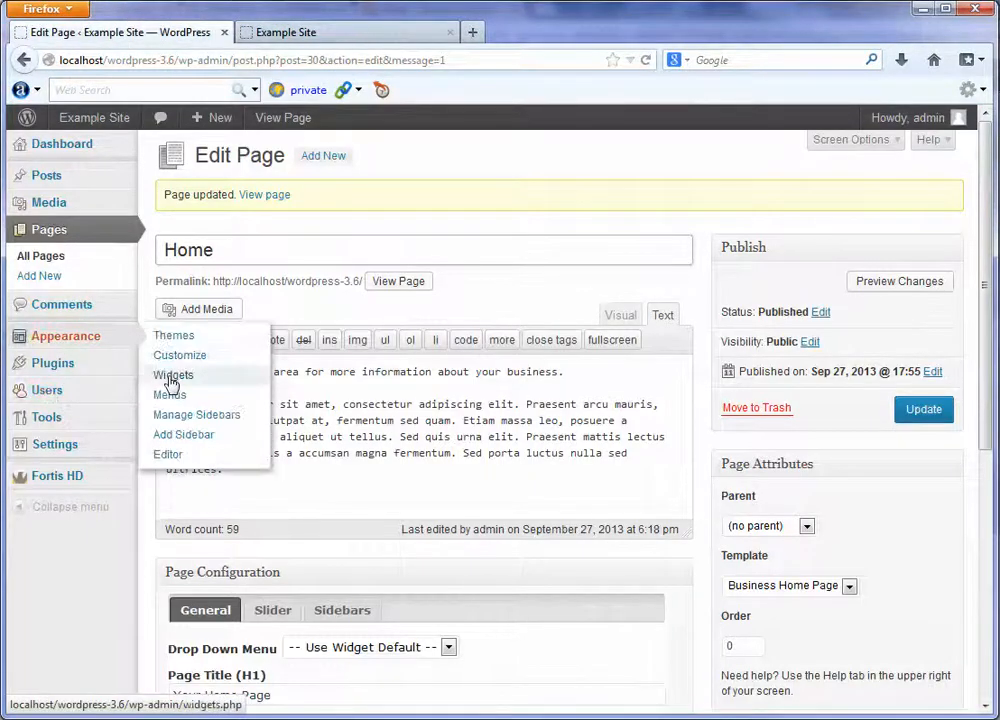
left_click(172, 377)
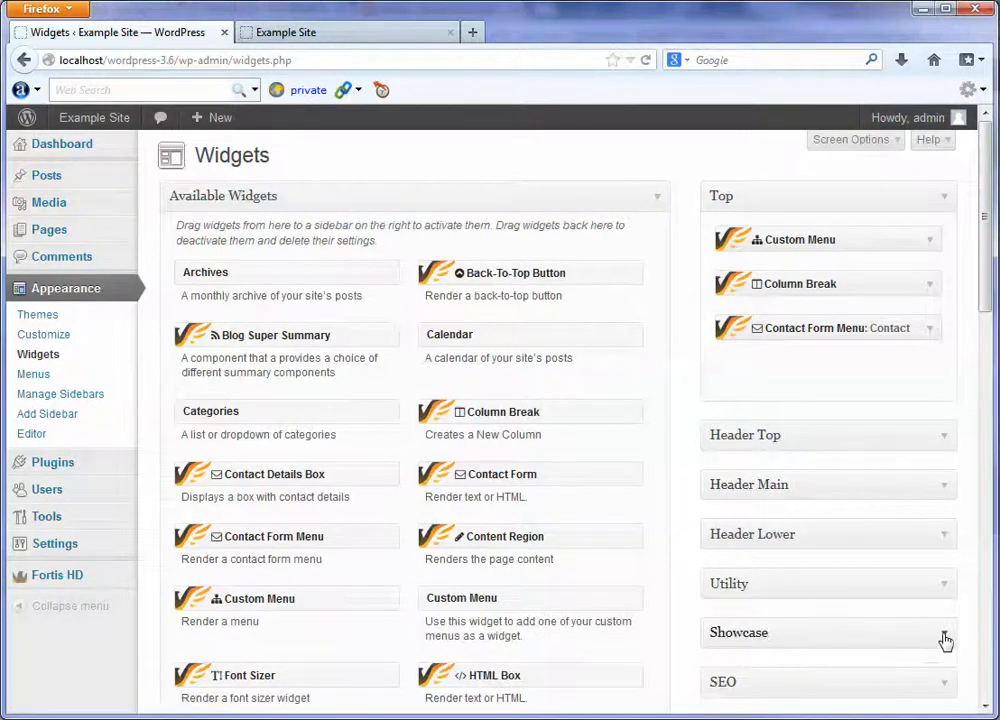
left_click(943, 636)
scroll(945, 640, "down", 2)
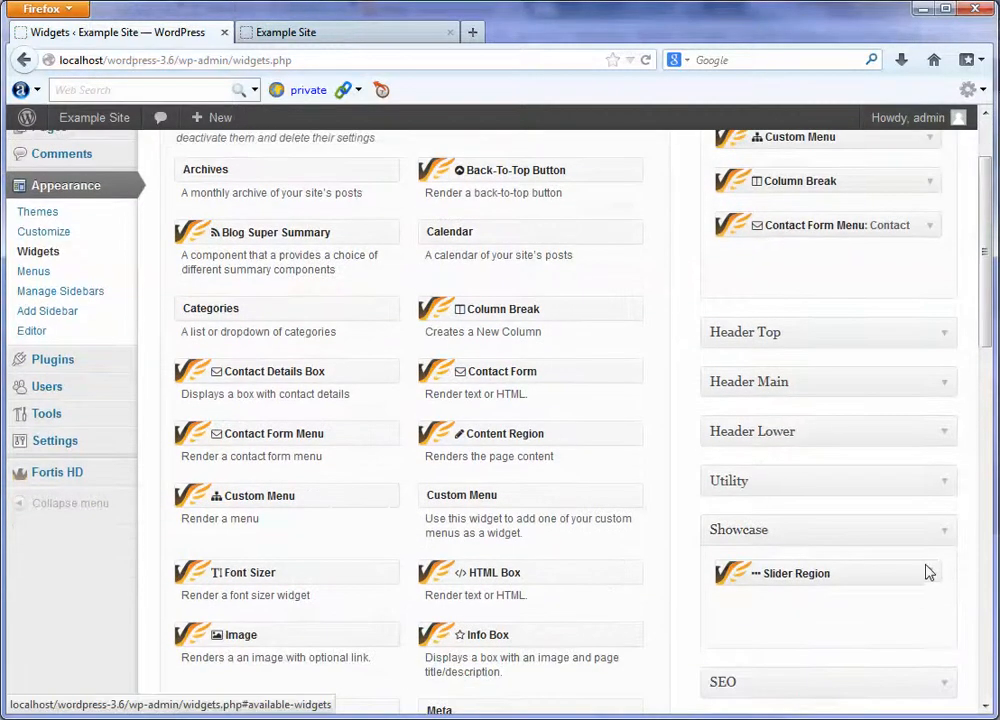
left_click(931, 577)
left_click(931, 577)
left_click(931, 577)
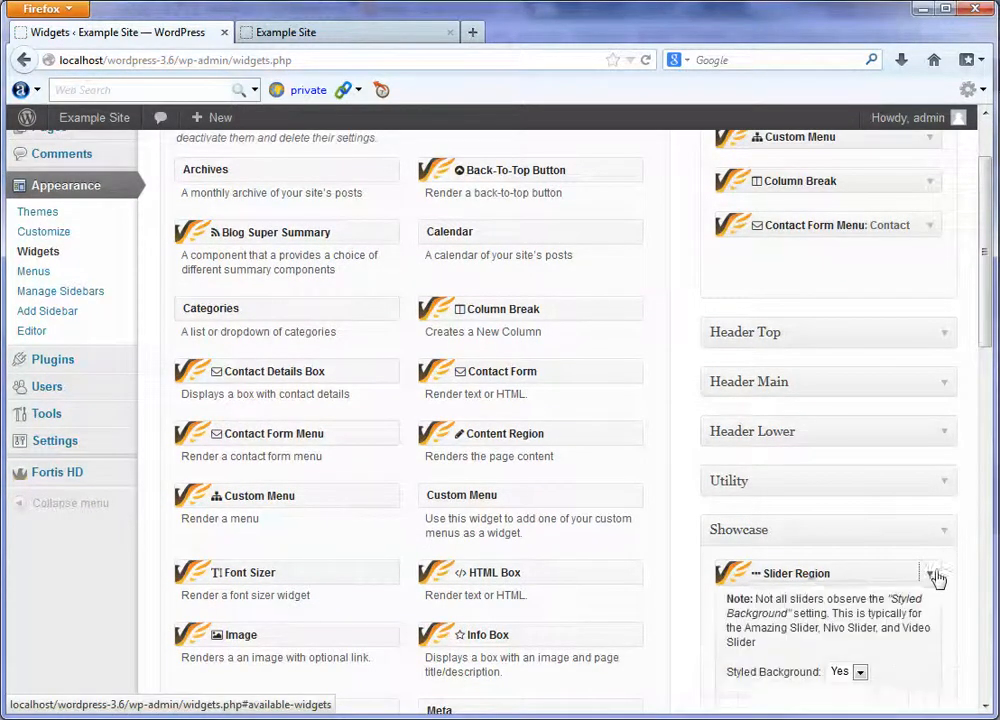
left_click(859, 677)
left_click(845, 707)
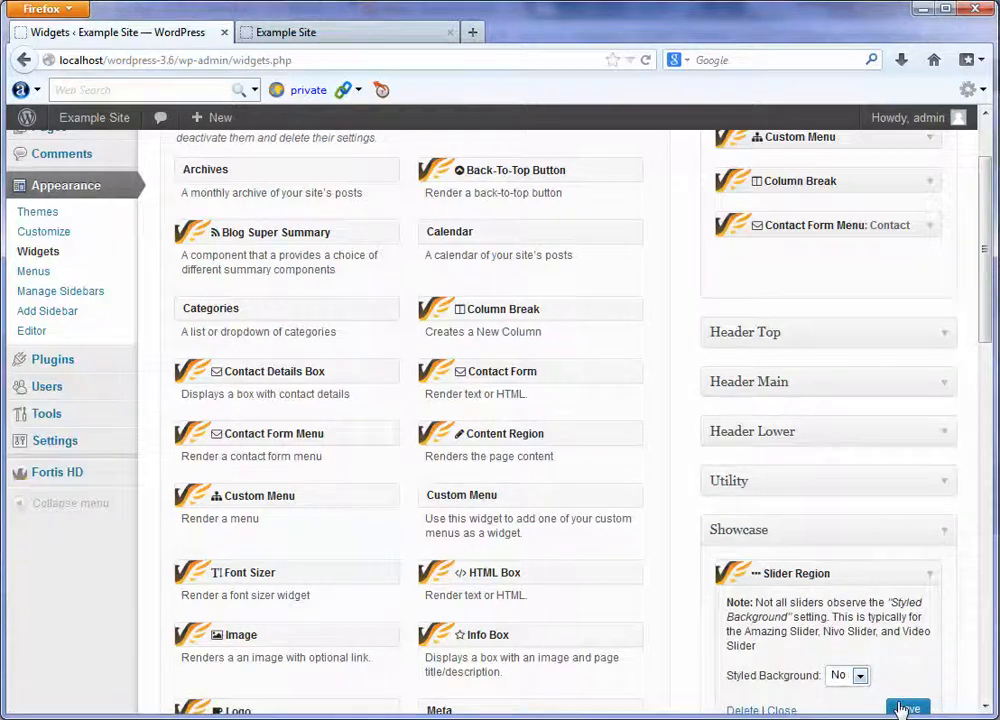
left_click(360, 34)
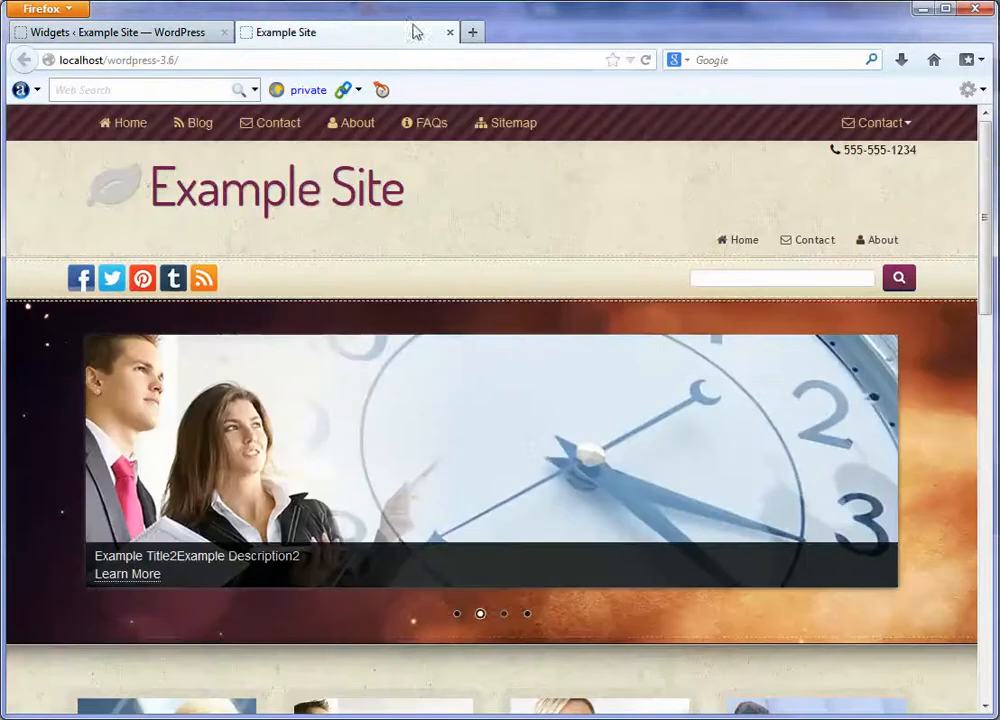
left_click(646, 62)
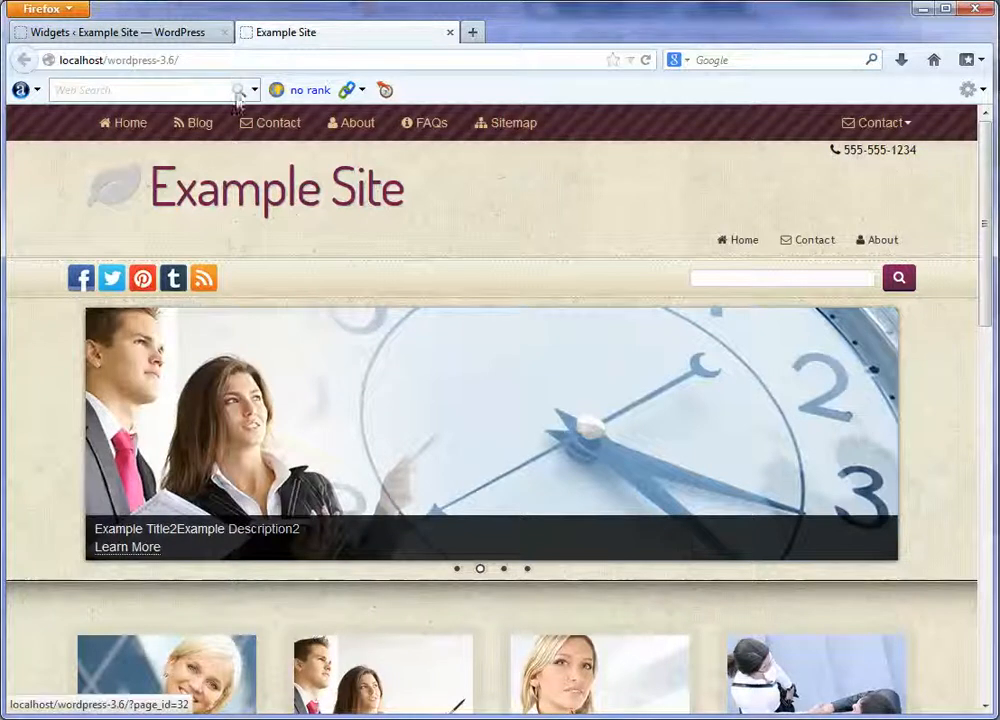
- Set the Slider Region widget's Styled Background back to Yes
left_click(172, 40)
left_click(848, 675)
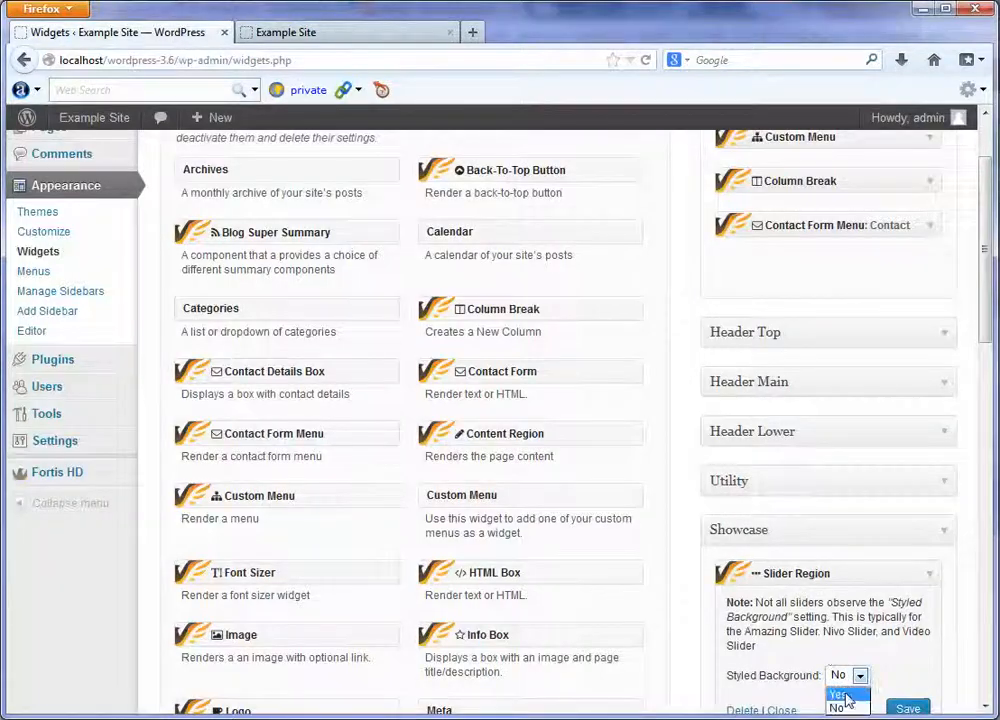
left_click(840, 706)
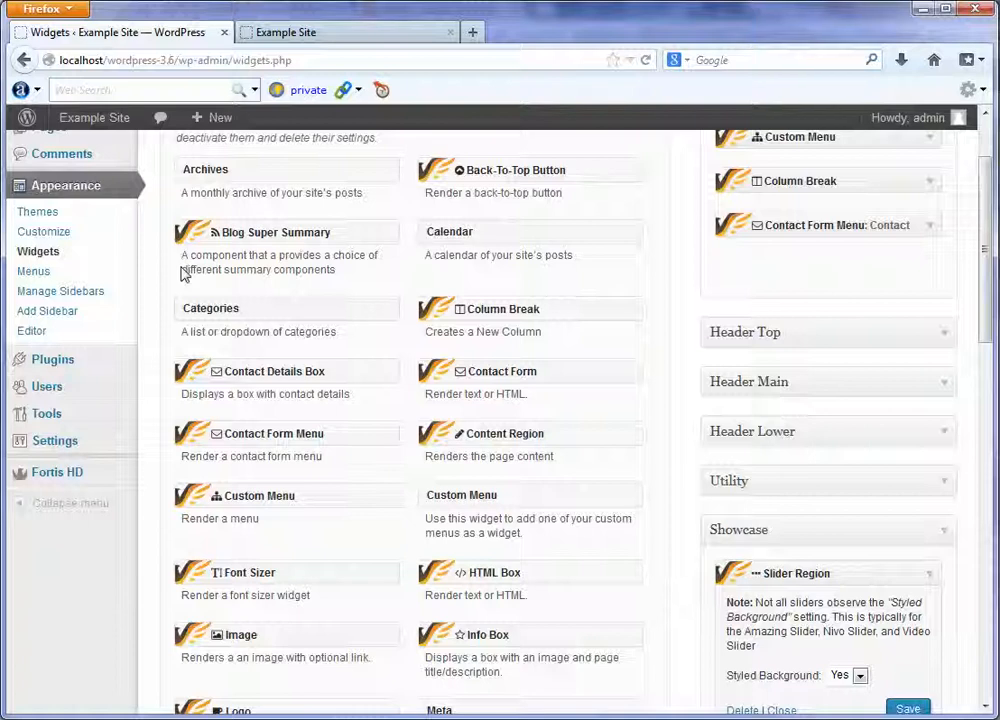
- Start a new slider in the Fortis HD theme's slider manager and choose Nivo Slider as its type
mouse_move(38, 478)
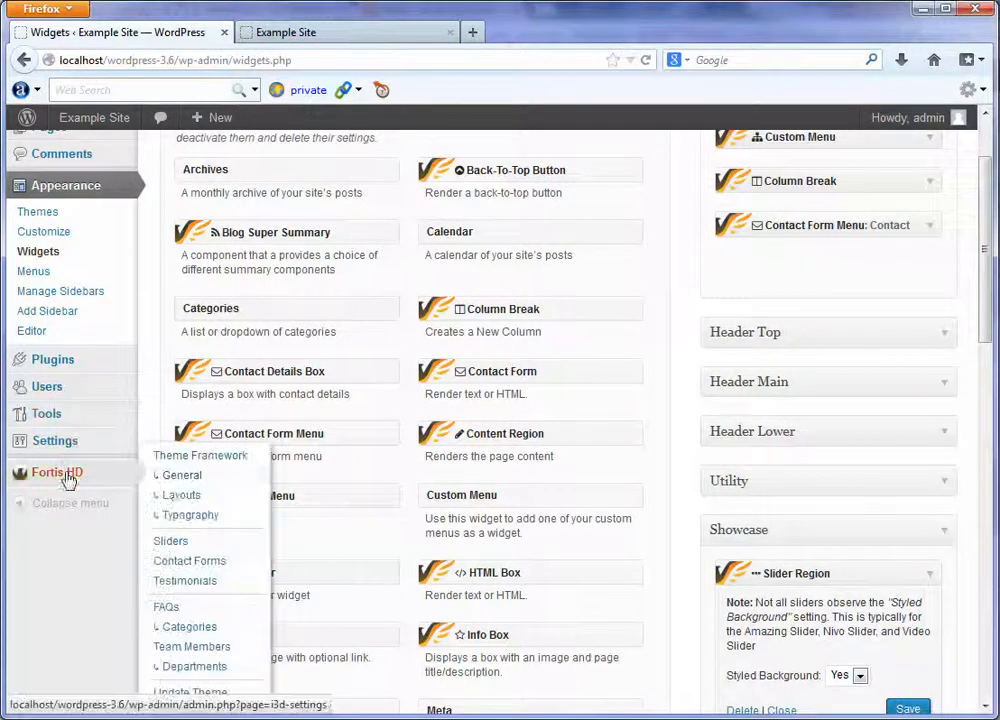
left_click(193, 548)
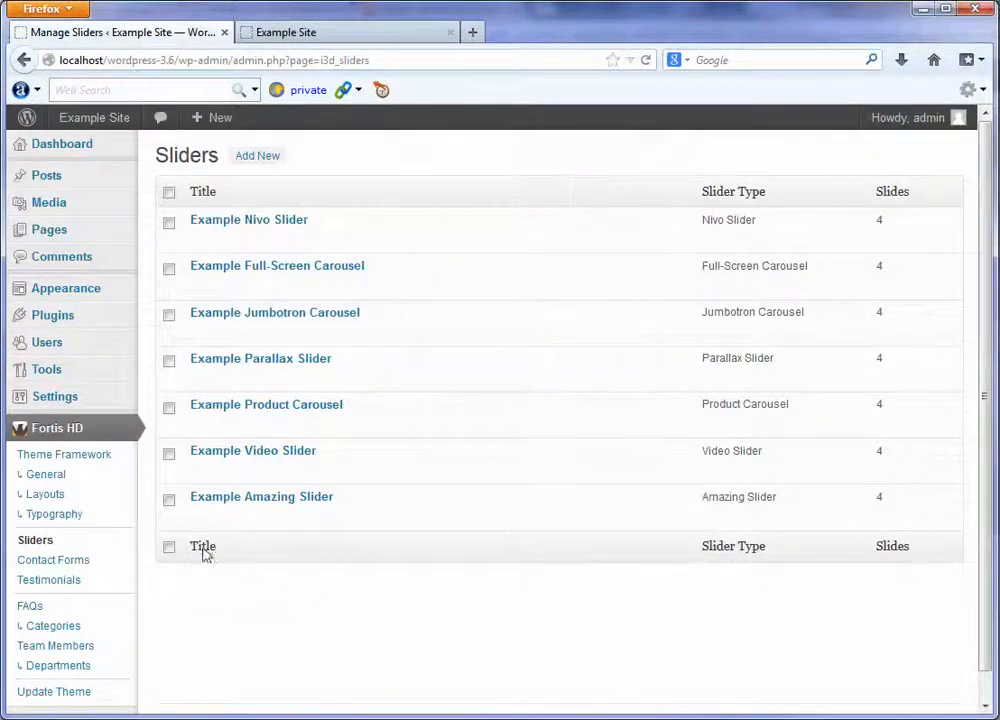
left_click(257, 160)
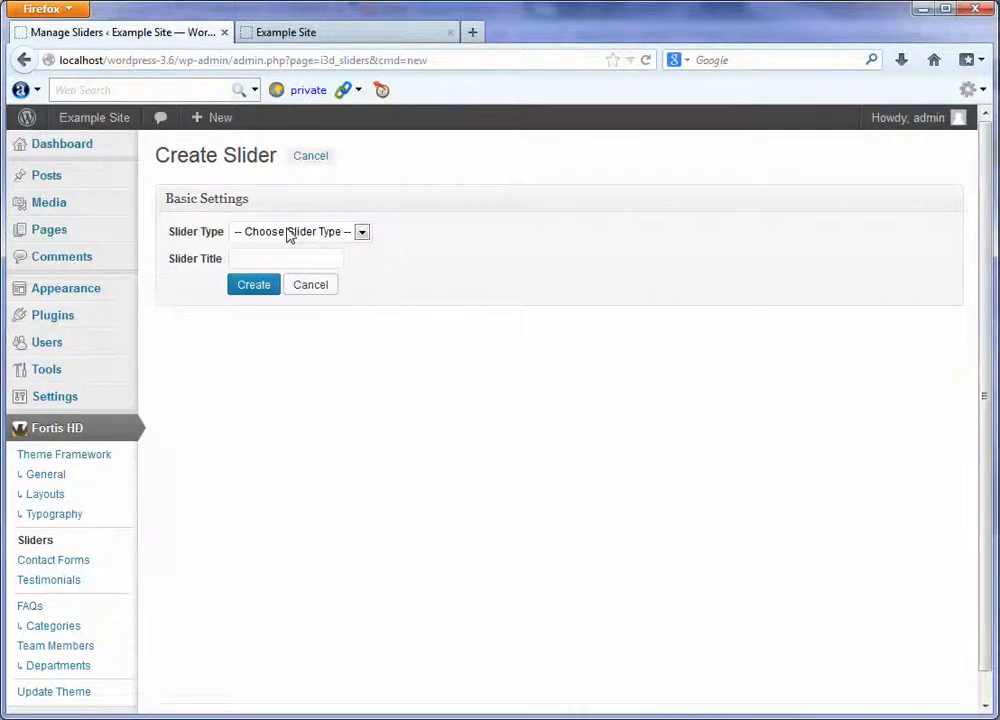
left_click(289, 232)
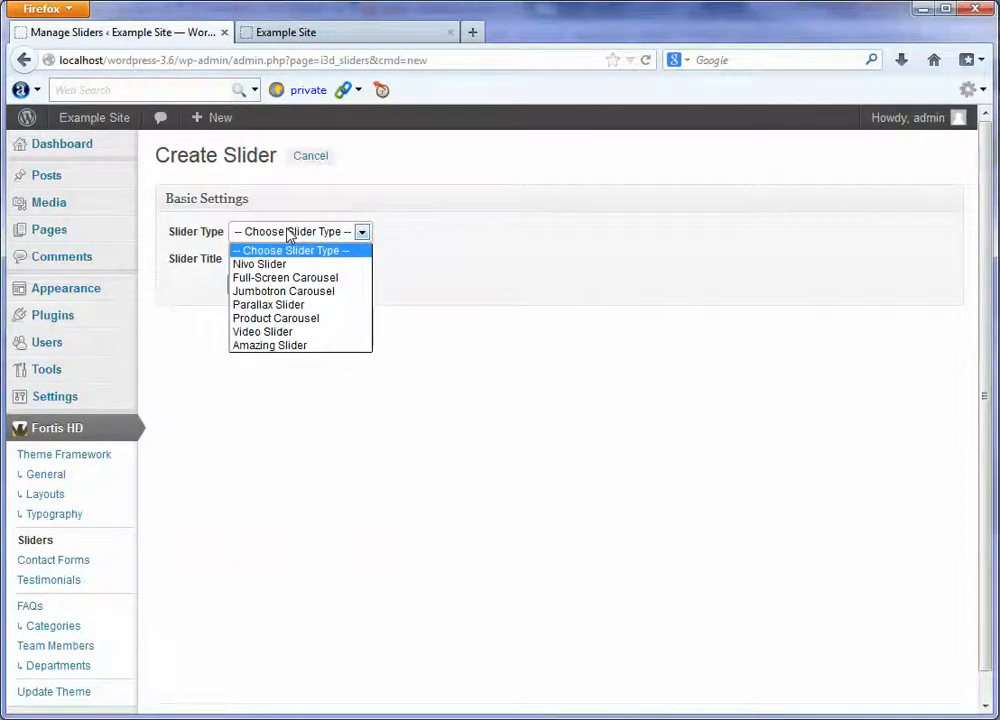
left_click(288, 264)
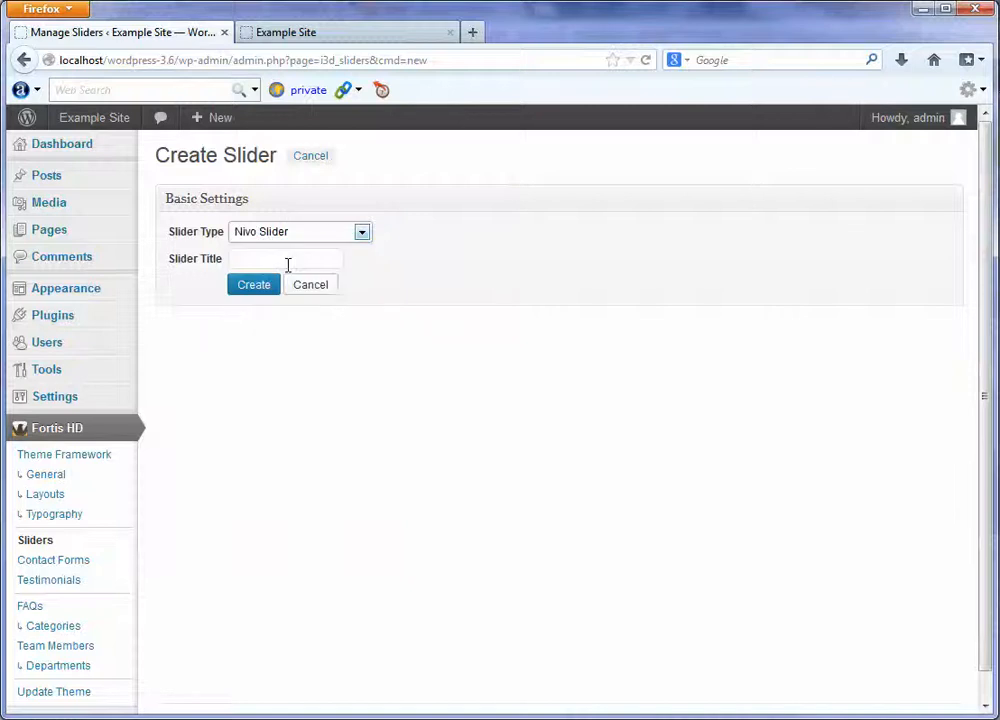
- Title the new slider "My New Nivo Slider" and create it
left_click(290, 262)
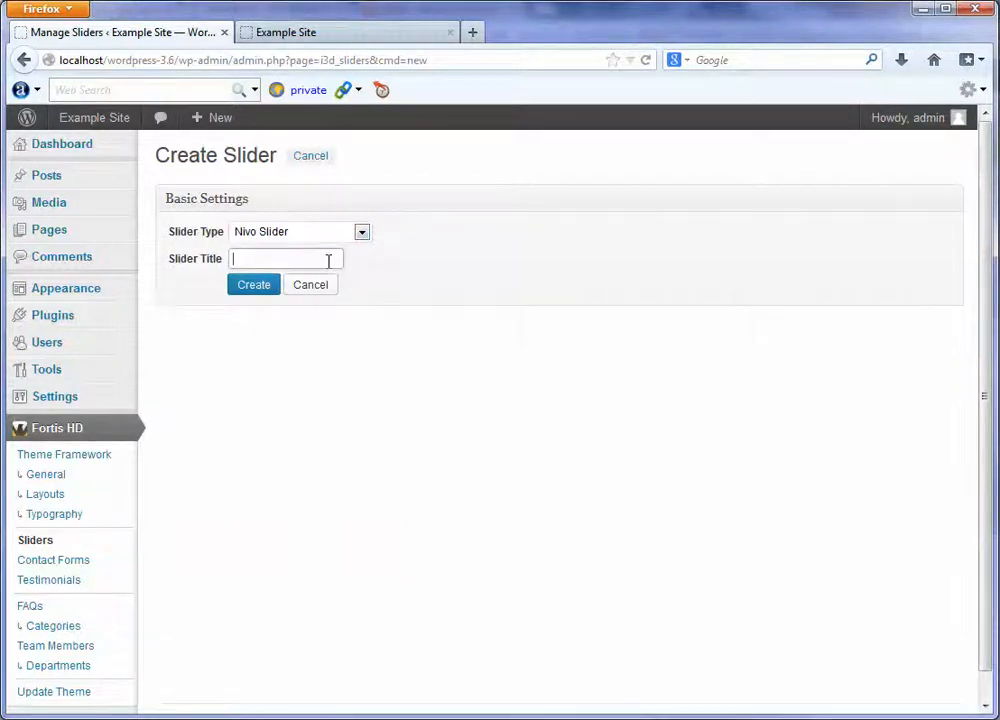
right_click(328, 261)
left_click(328, 261)
type("New Ni")
key("Down")
key("Return")
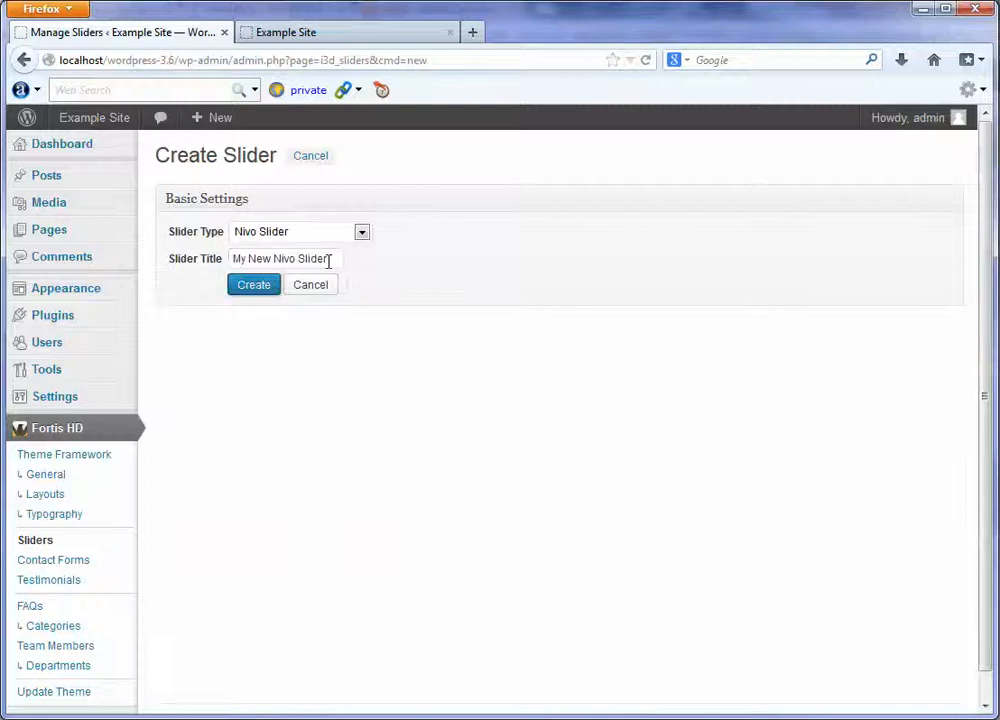
left_click(255, 286)
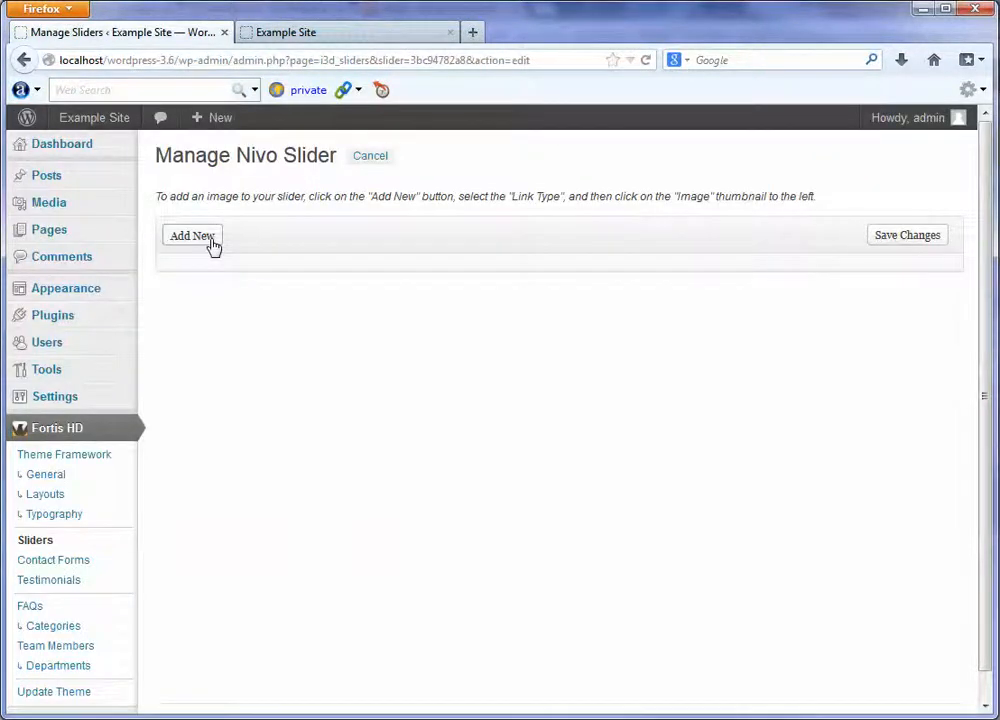
- Add a first slide to the Nivo slider with link type External URL and the mountain lake image
left_click(211, 243)
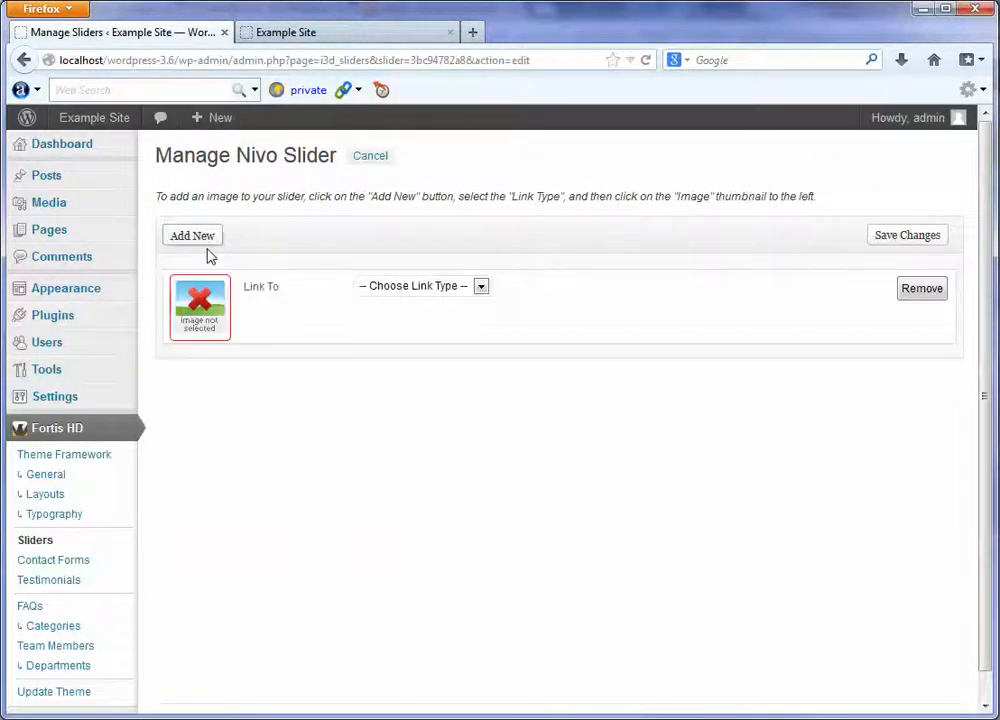
left_click(425, 290)
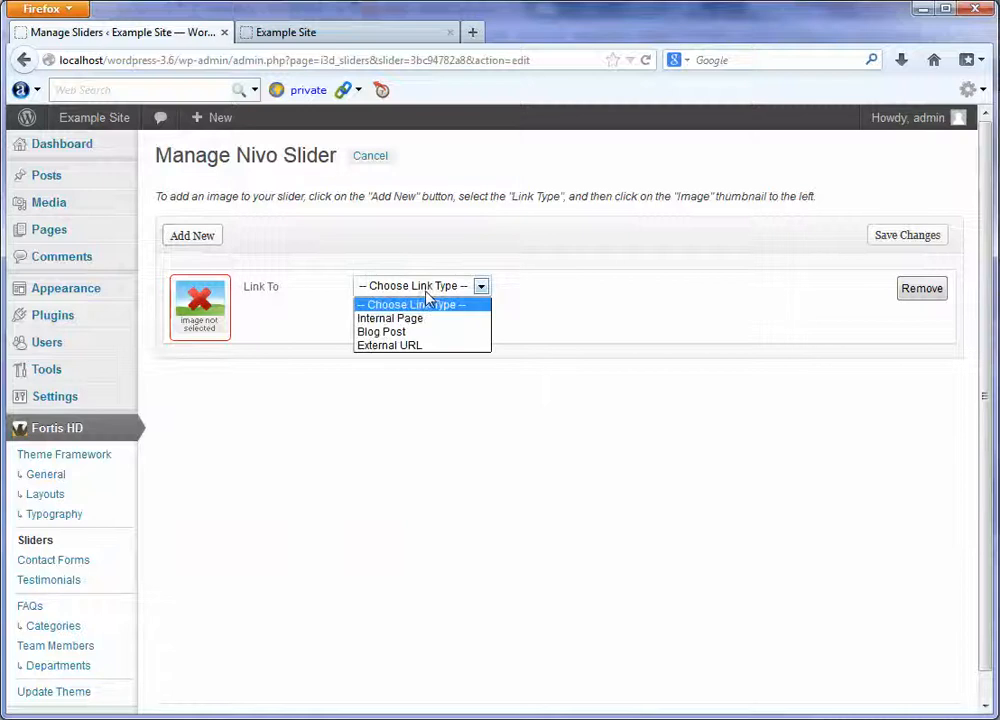
left_click(430, 345)
left_click(197, 304)
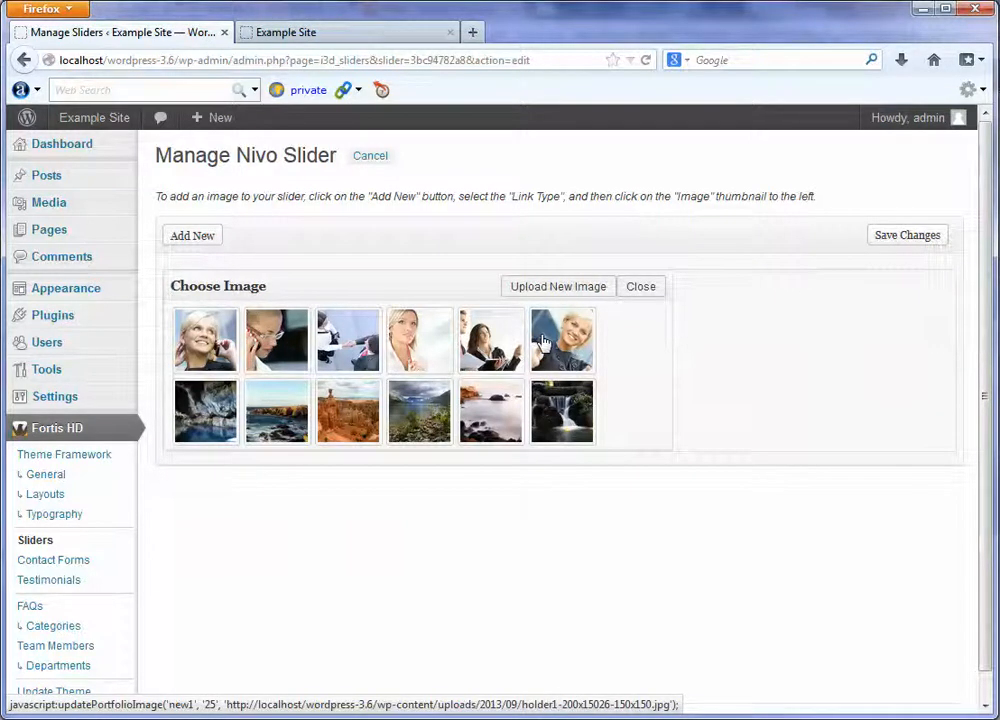
left_click(432, 423)
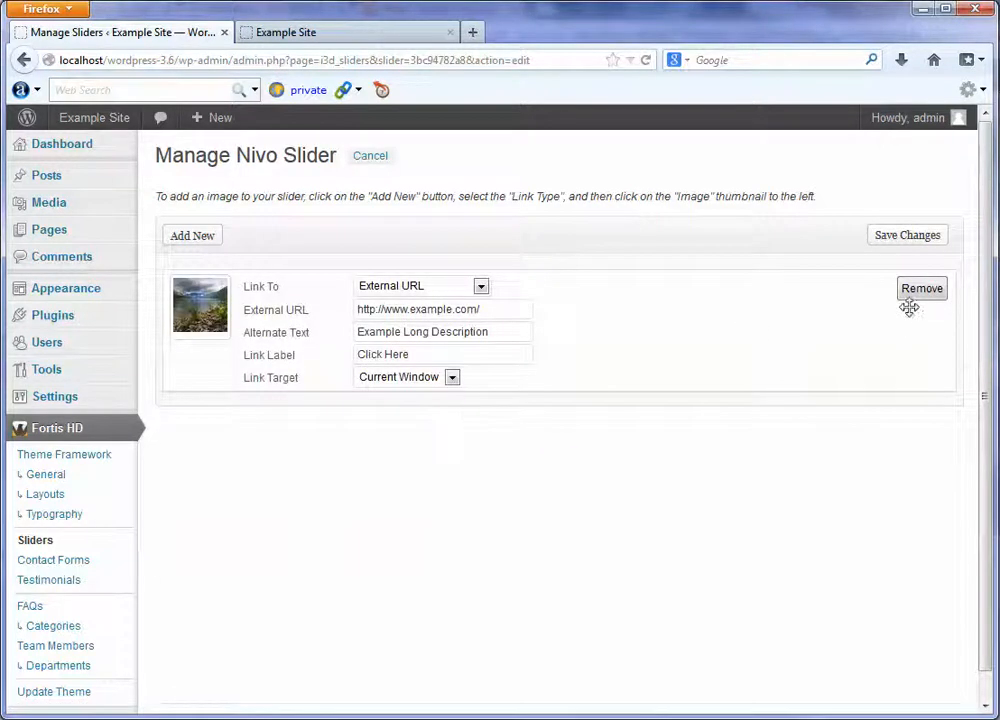
- Add a second slide with link type External URL and the dark waterfall image, and save the slider
left_click(215, 237)
left_click(422, 414)
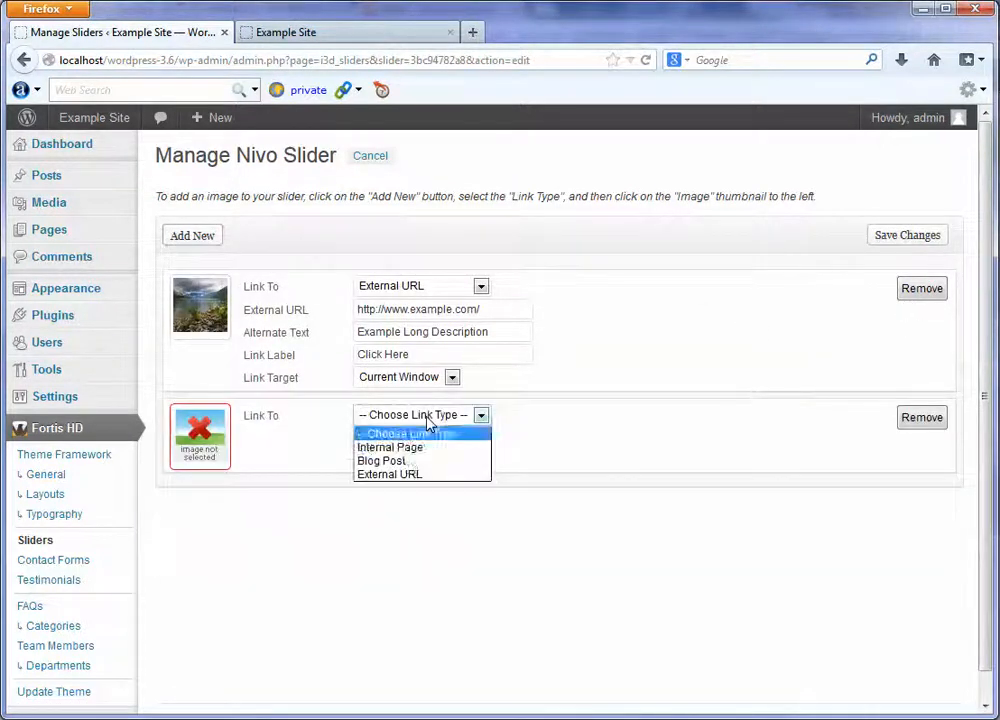
left_click(405, 473)
left_click(201, 444)
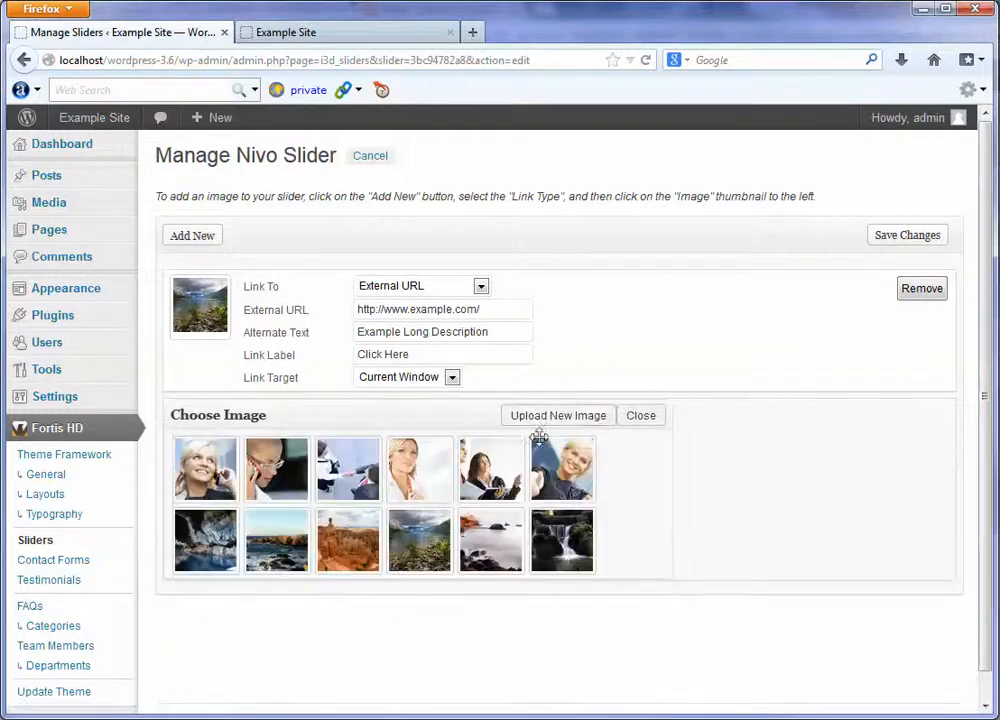
left_click(567, 560)
left_click(906, 235)
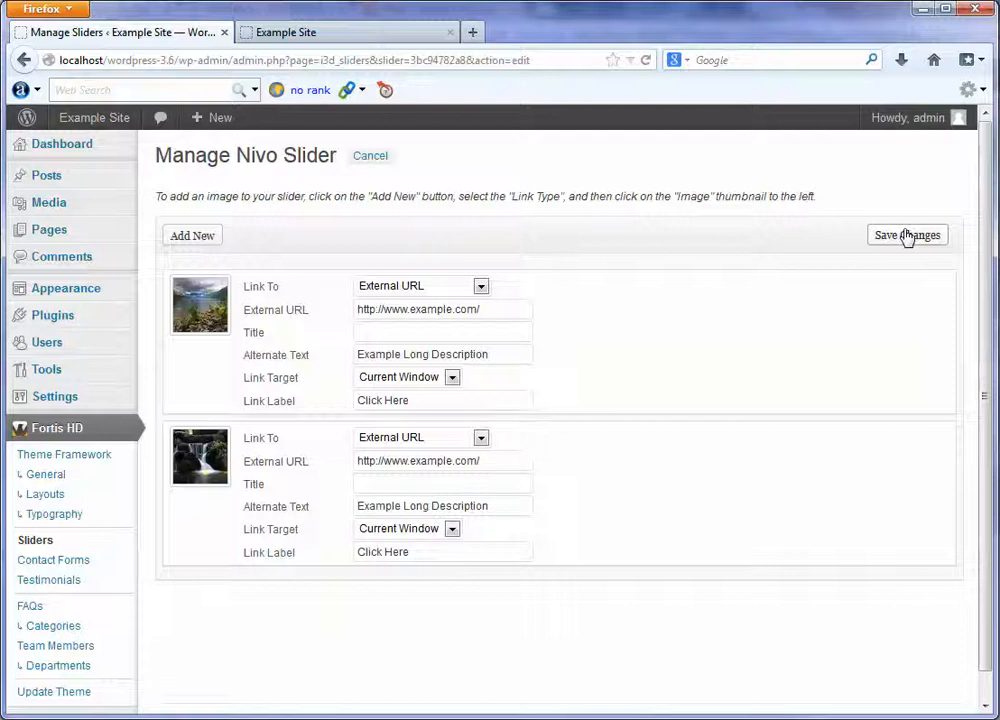
- Assign "My New Nivo Slider (Nivo Slider)" to the Home page and update the page
mouse_move(62, 228)
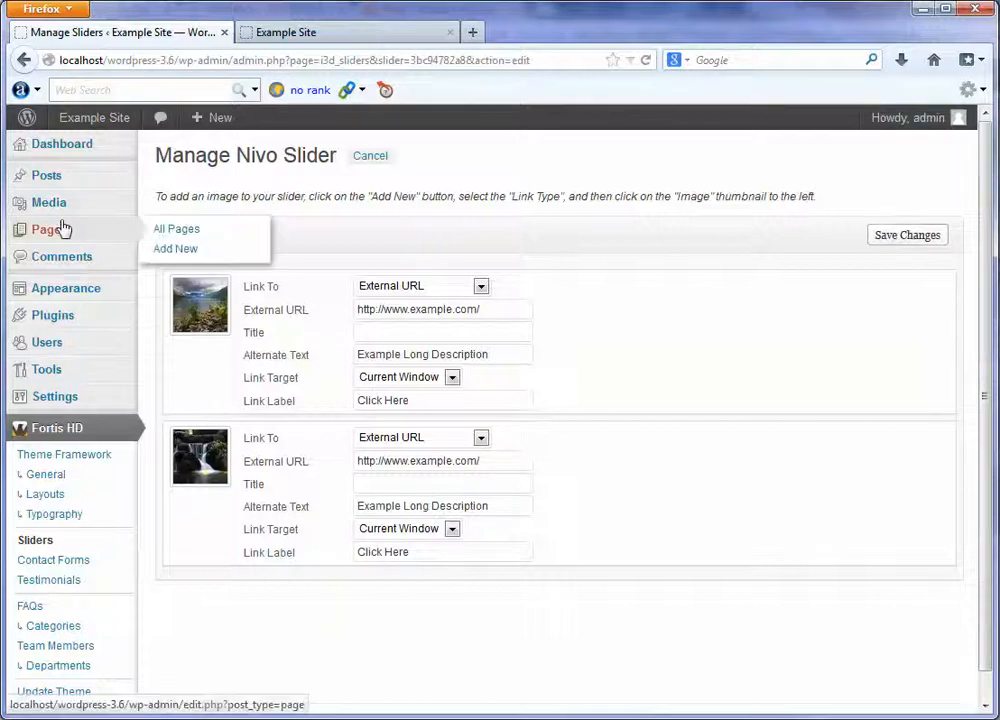
left_click(158, 229)
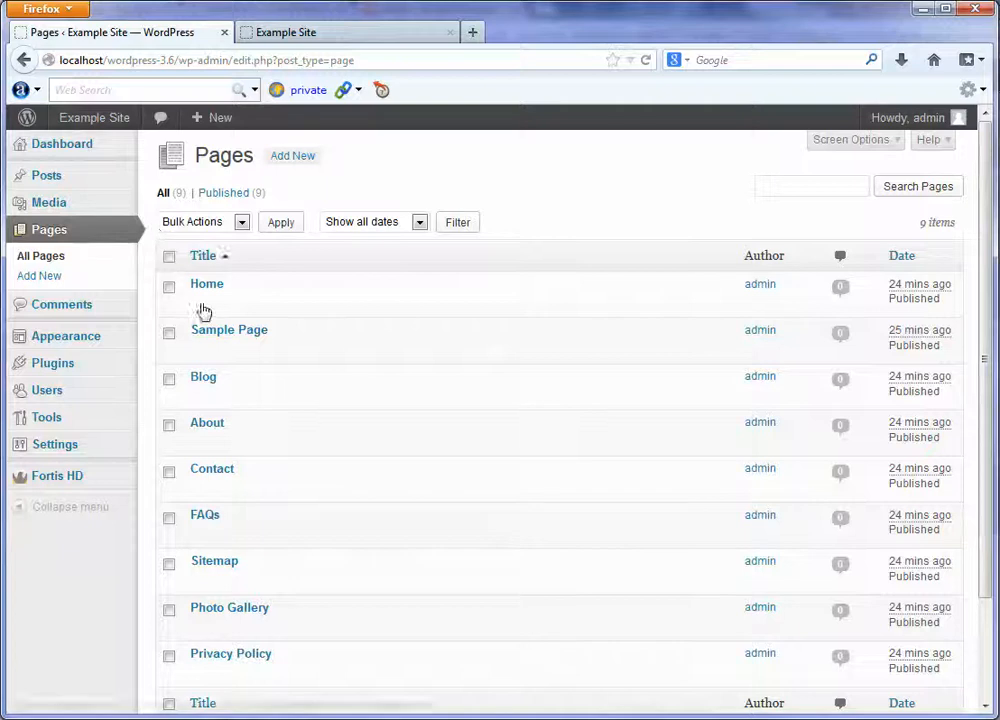
left_click(201, 303)
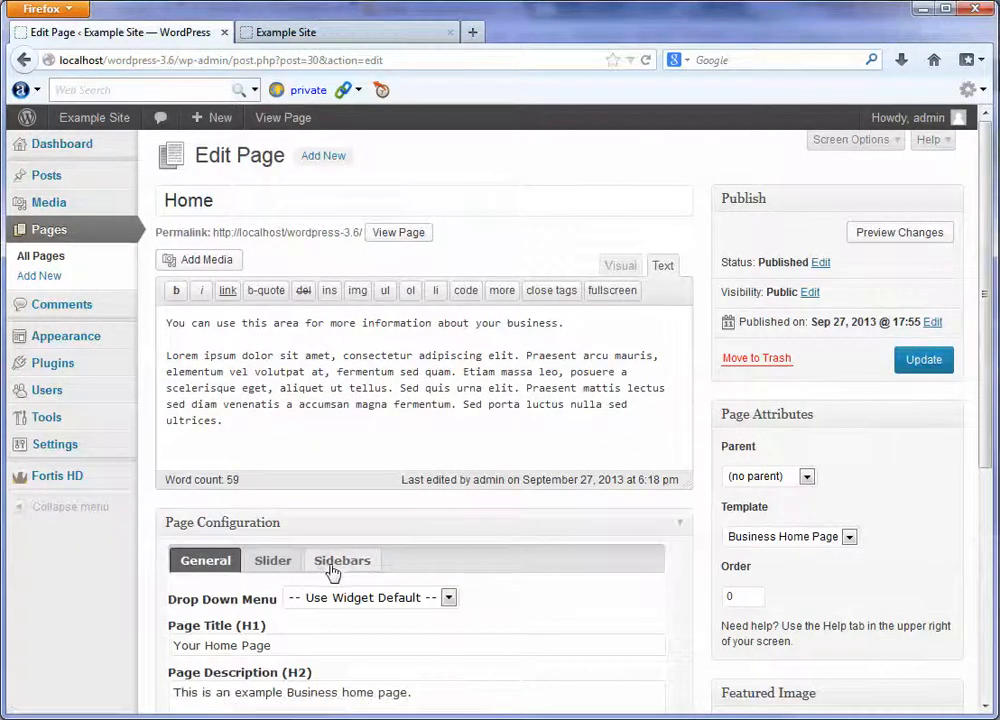
left_click(280, 563)
left_click(350, 600)
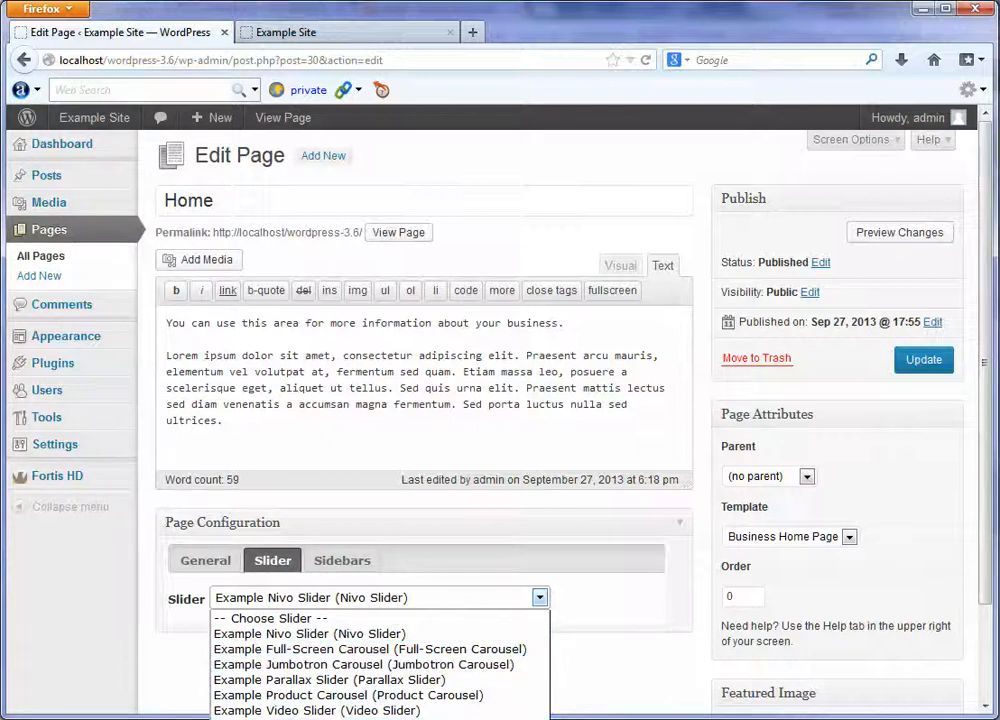
left_click(311, 719)
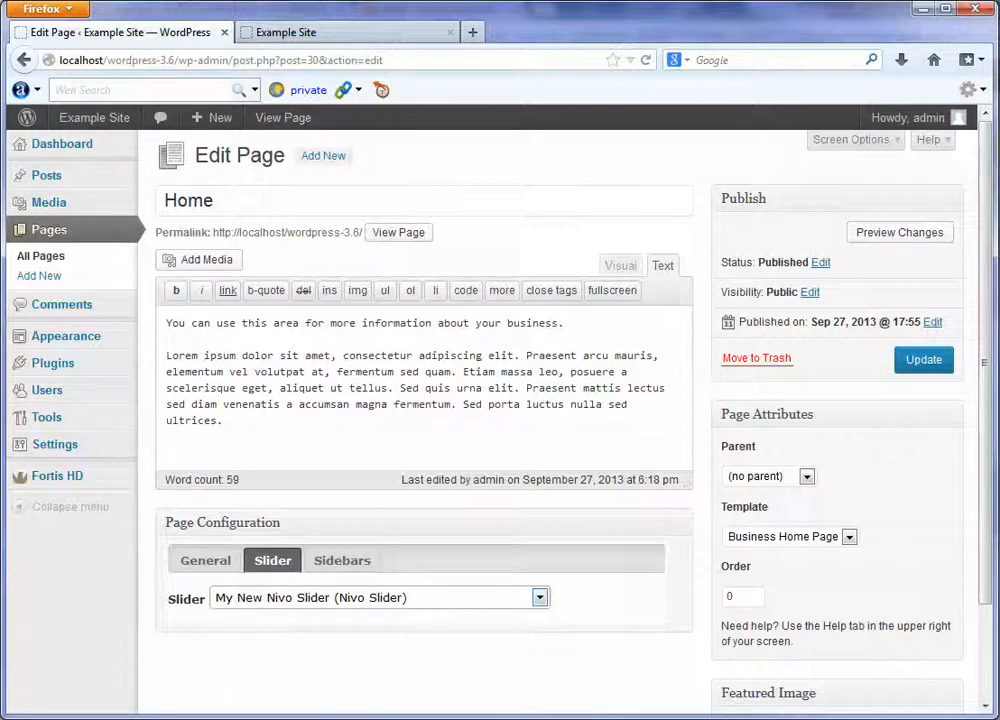
left_click(921, 360)
- Reload the live Home page and advance its slider to the second slide
left_click(415, 38)
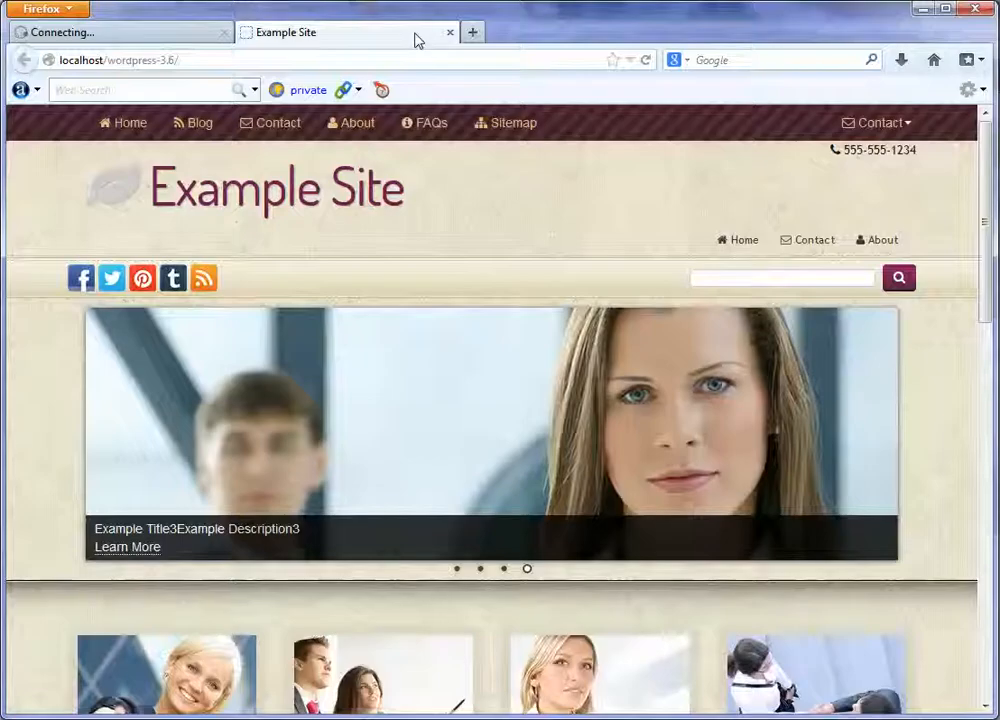
left_click(647, 60)
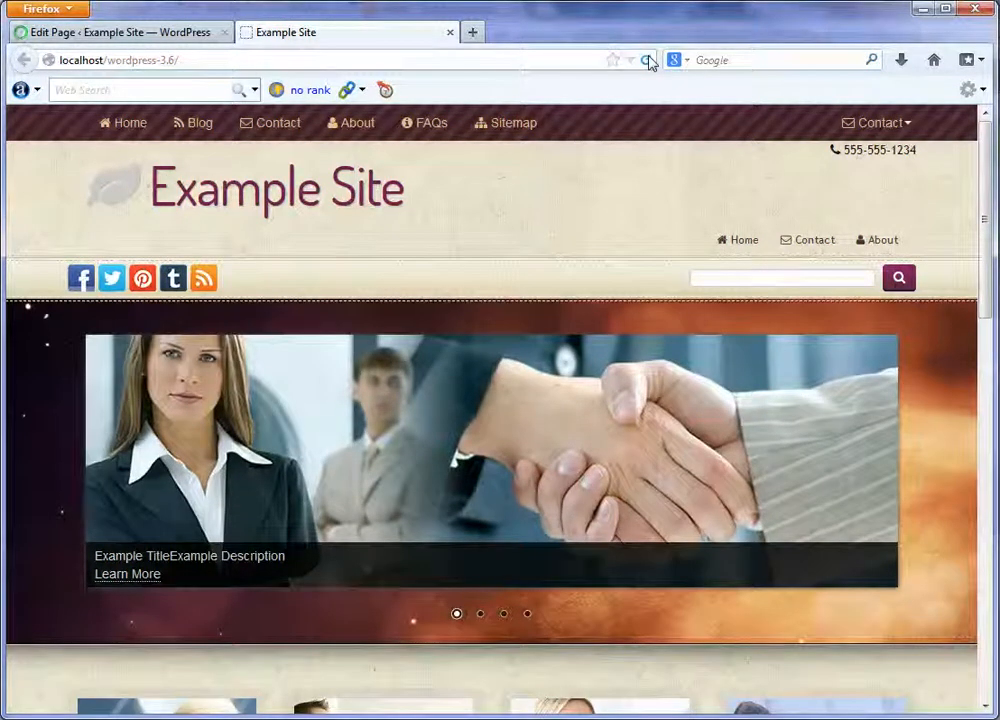
left_click(647, 60)
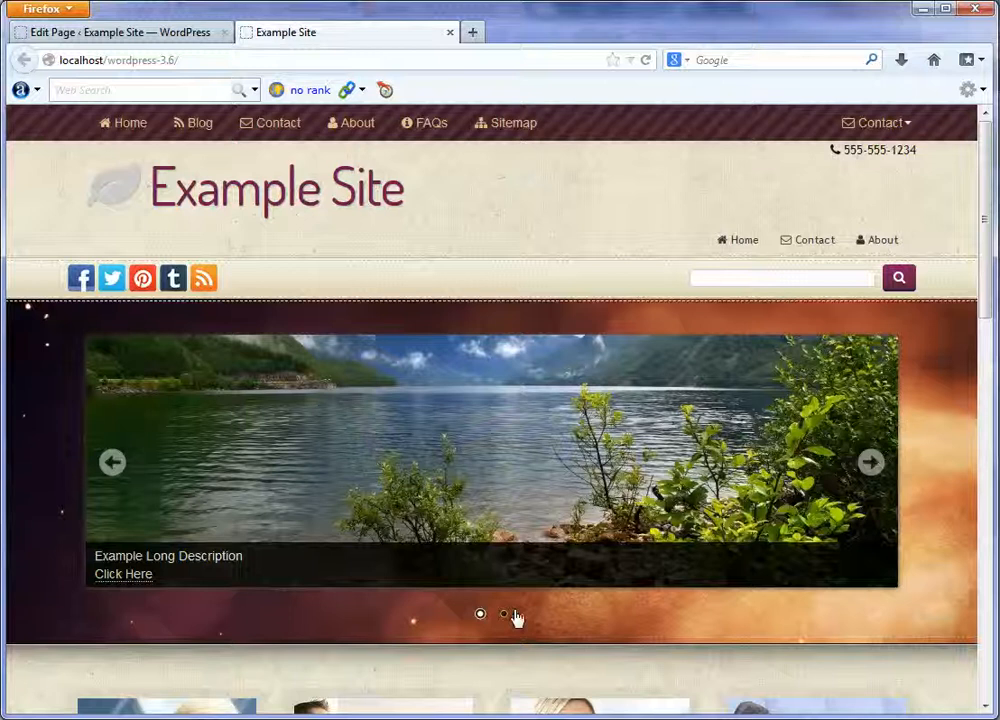
left_click(868, 464)
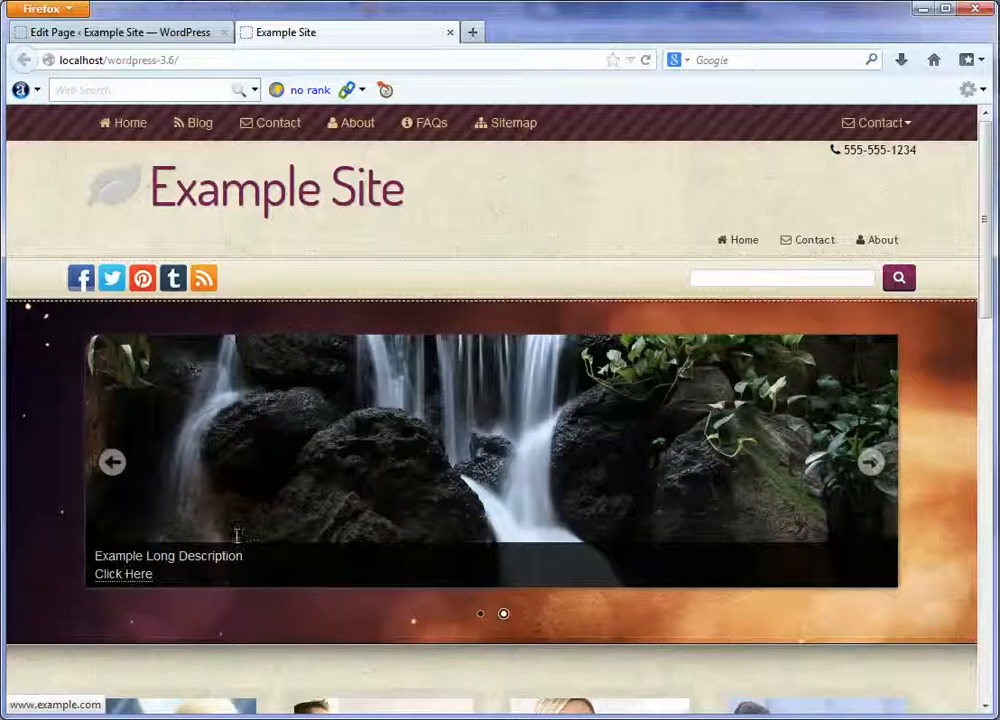
- Reopen My New Nivo Slider in the Fortis HD slider manager and examine its slides' Title, Alternate Text and Link Label fields
left_click(130, 32)
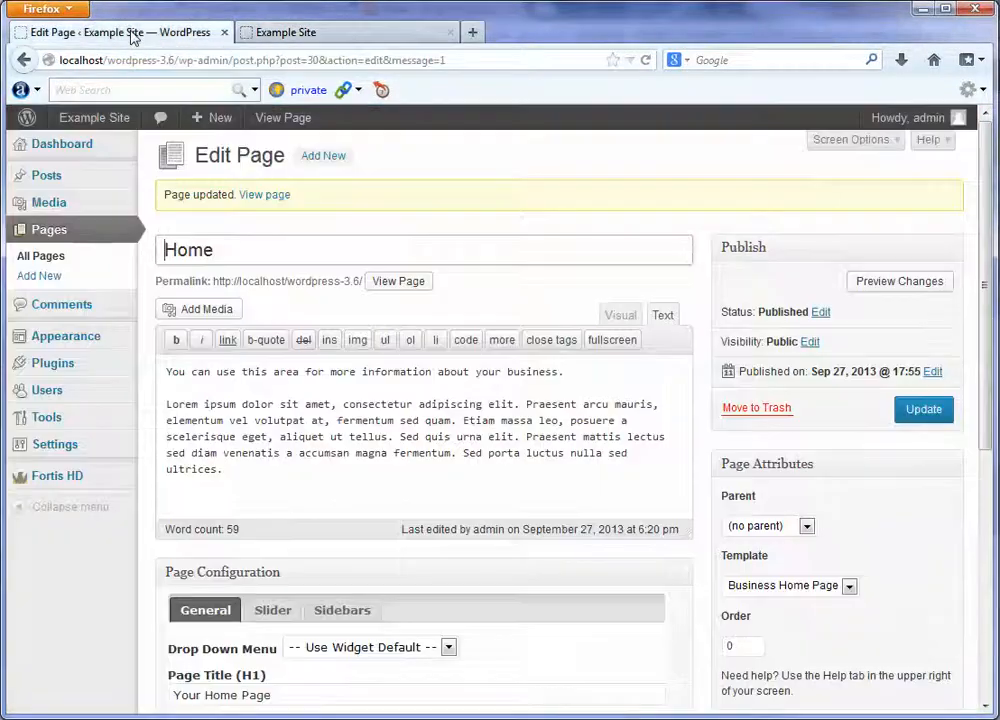
mouse_move(100, 486)
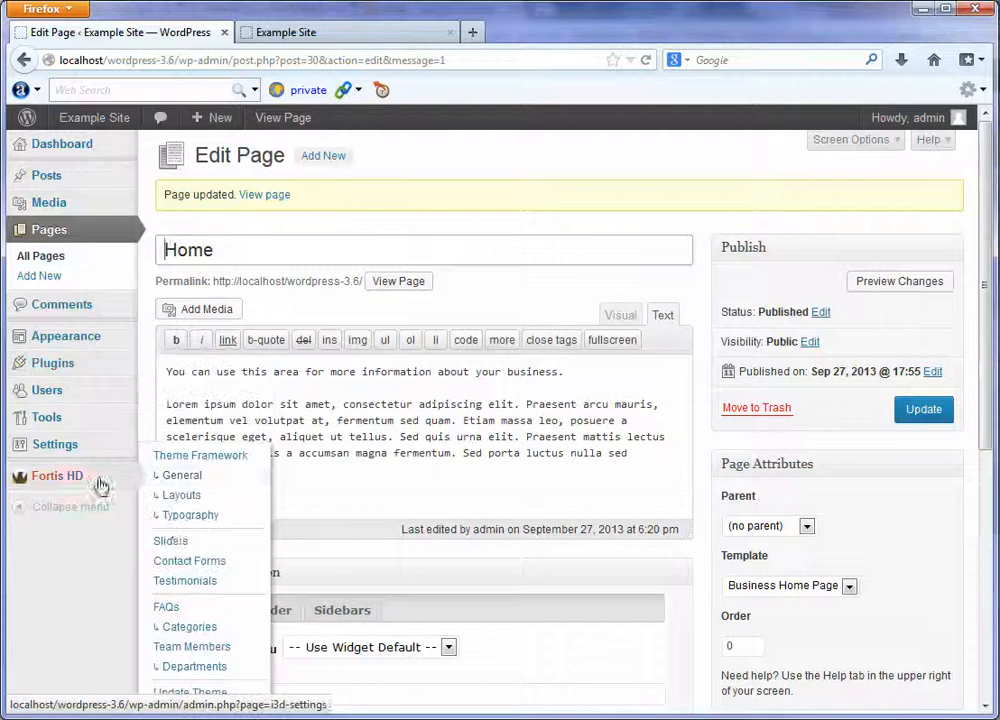
left_click(172, 541)
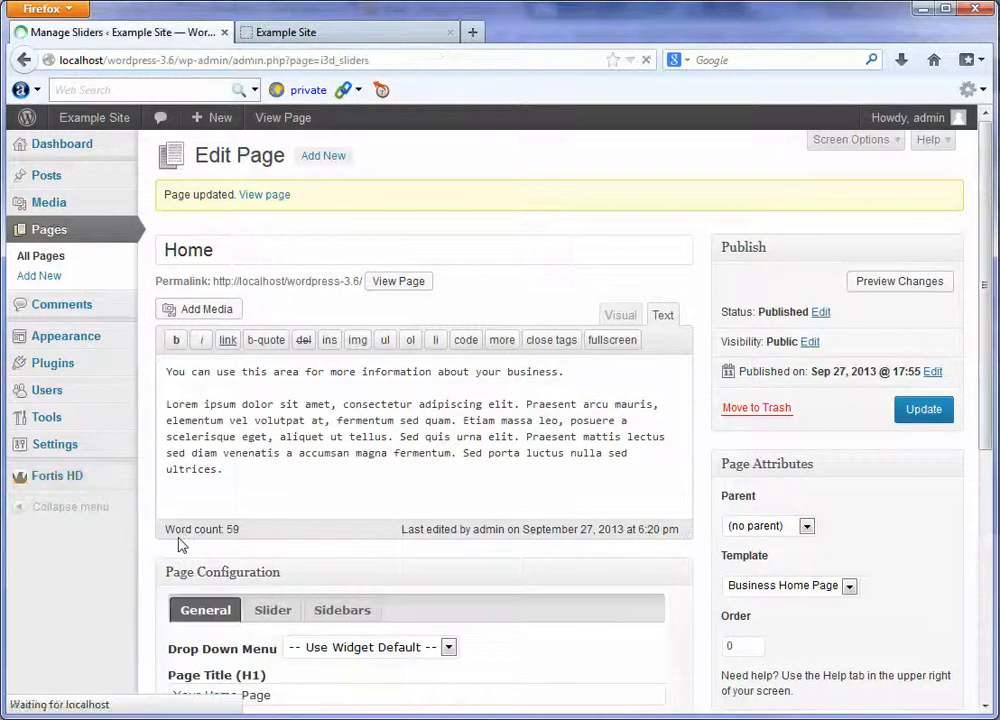
left_click(196, 564)
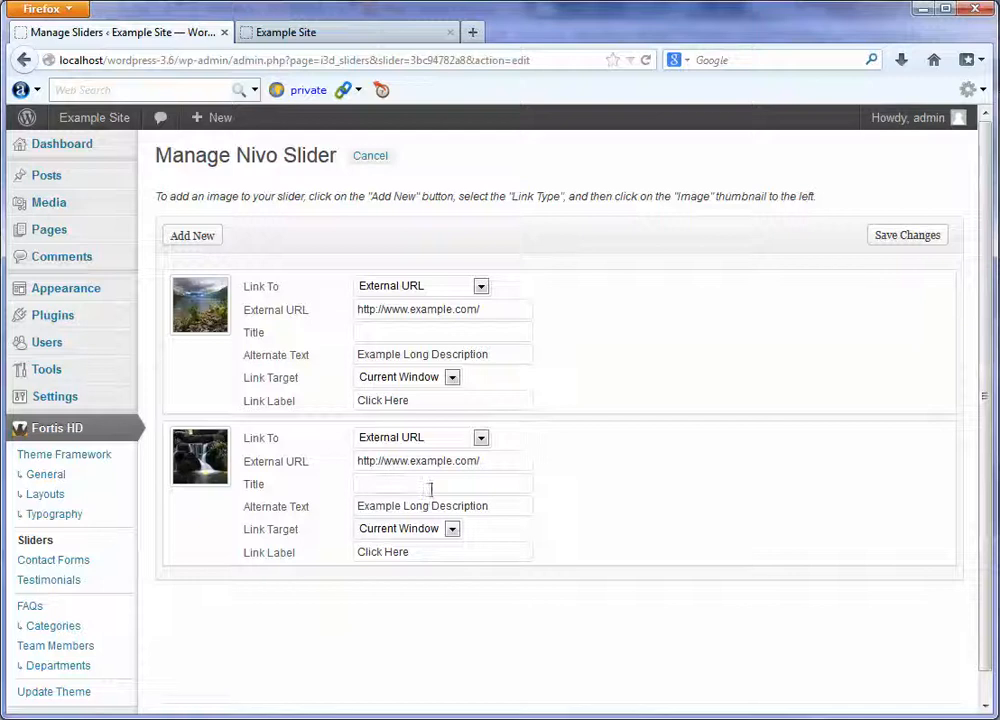
left_click(429, 487)
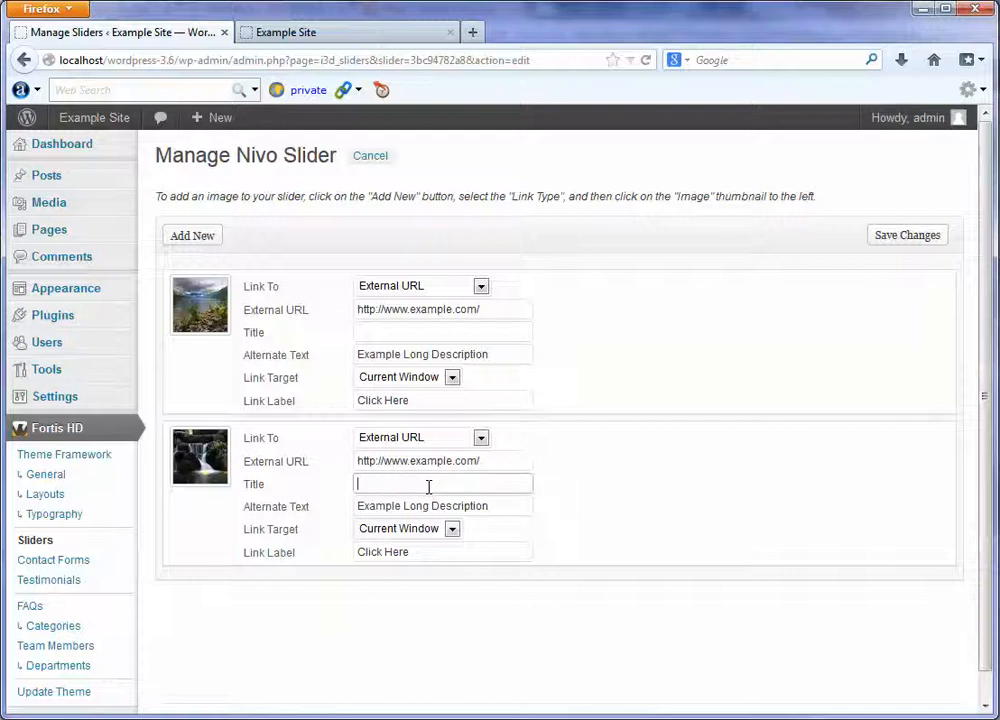
left_click(506, 511)
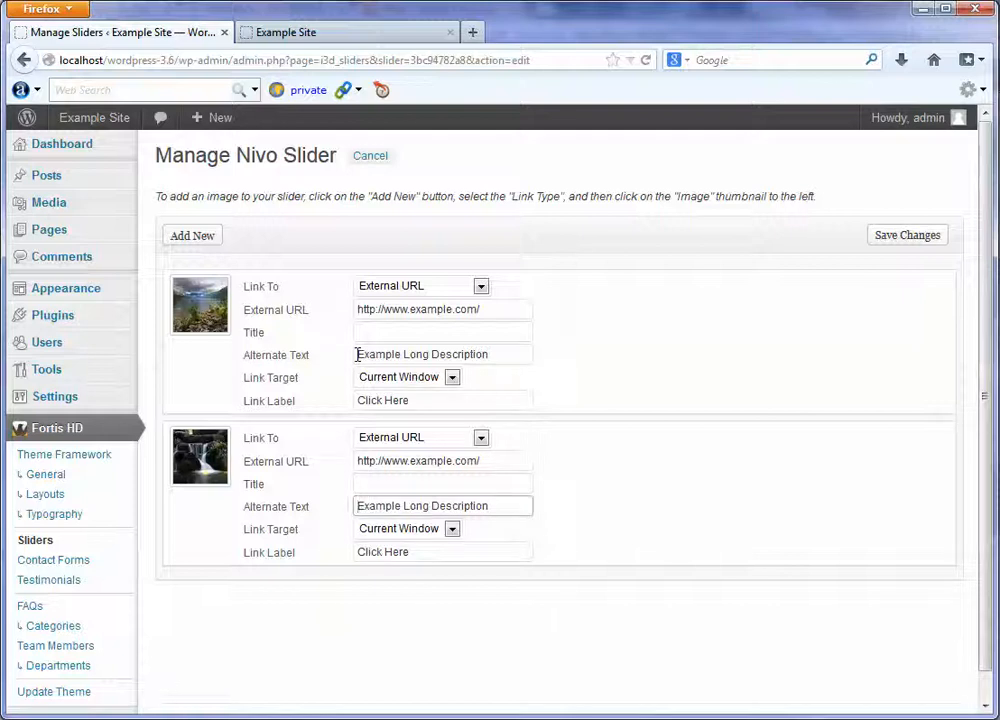
left_click(394, 403)
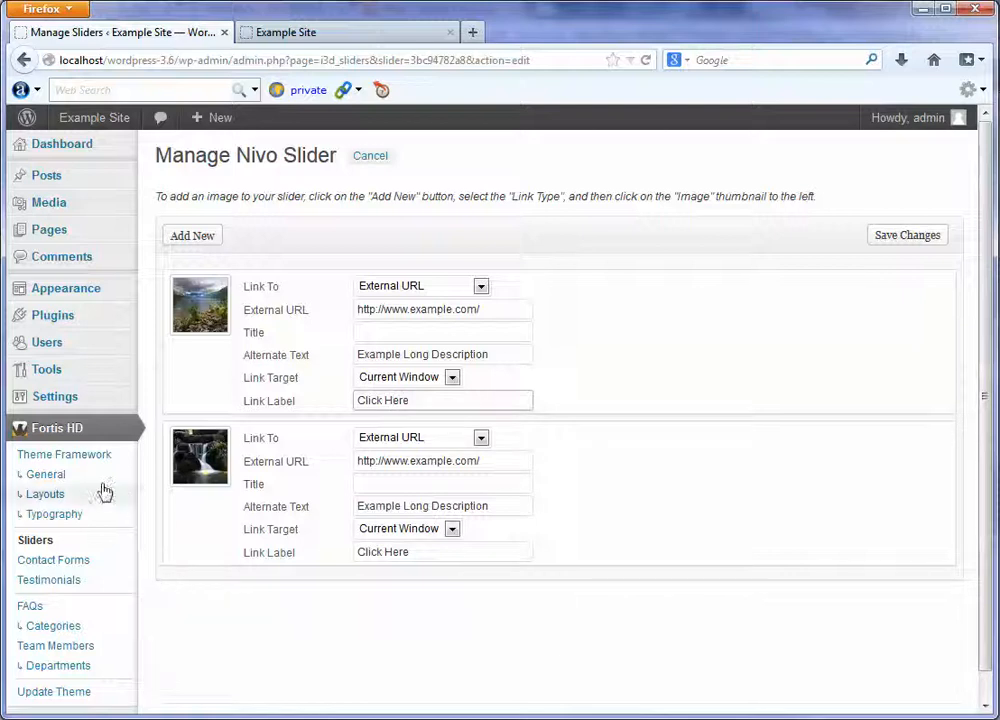
- Assign "Example Full-Screen Carousel (Full-Screen Carousel)" to the Home page and update the page
mouse_move(13, 290)
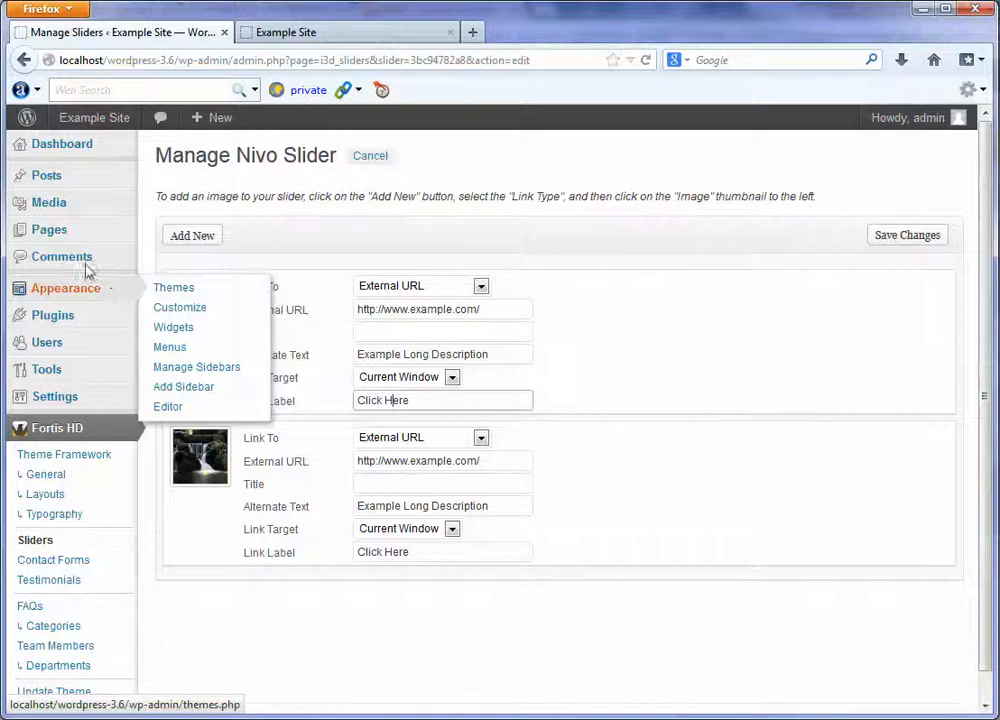
mouse_move(67, 238)
left_click(175, 233)
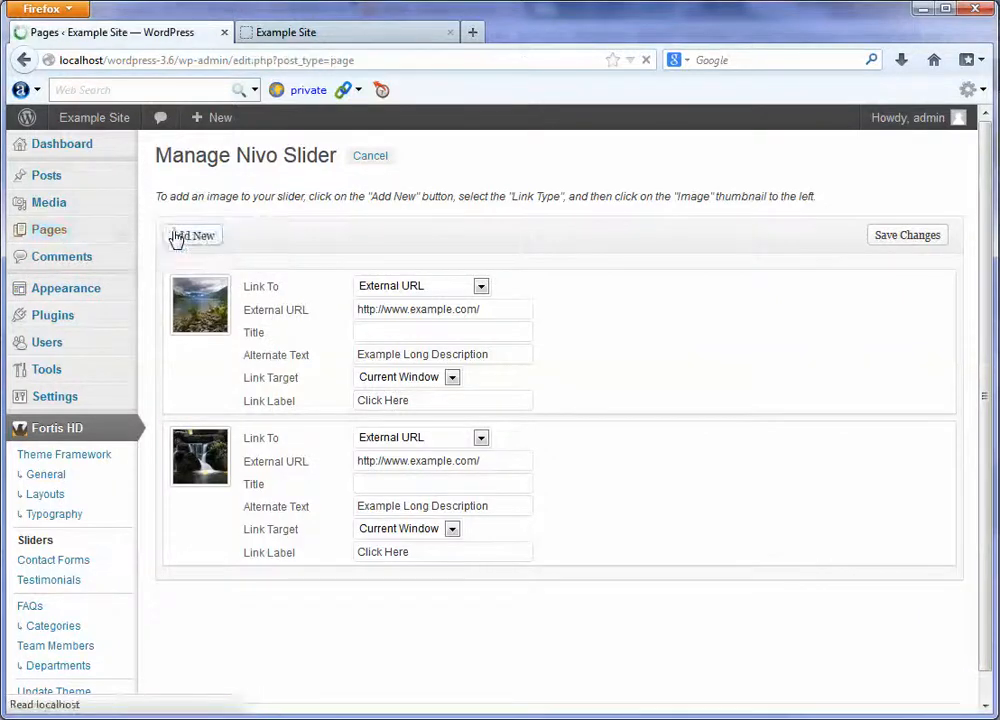
left_click(204, 304)
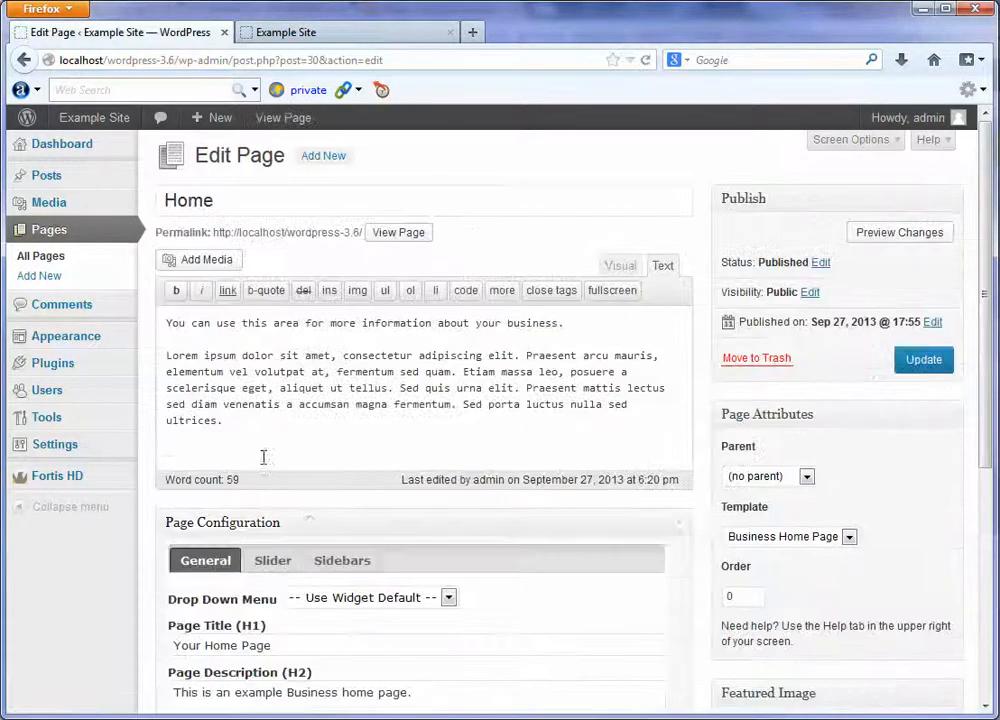
left_click(278, 566)
left_click(376, 598)
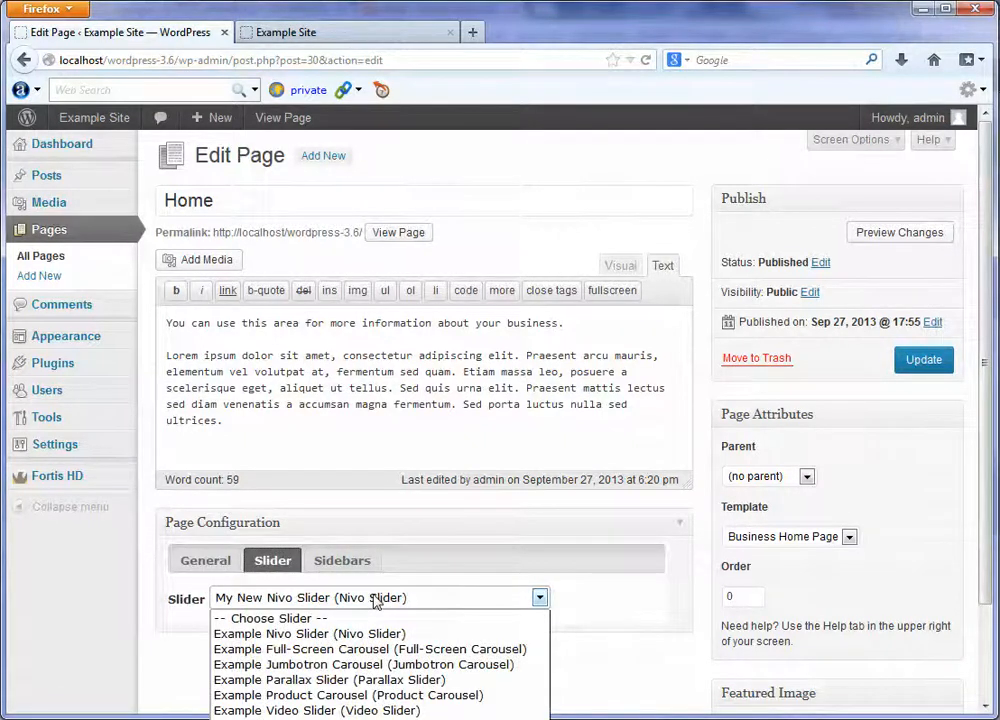
left_click(370, 649)
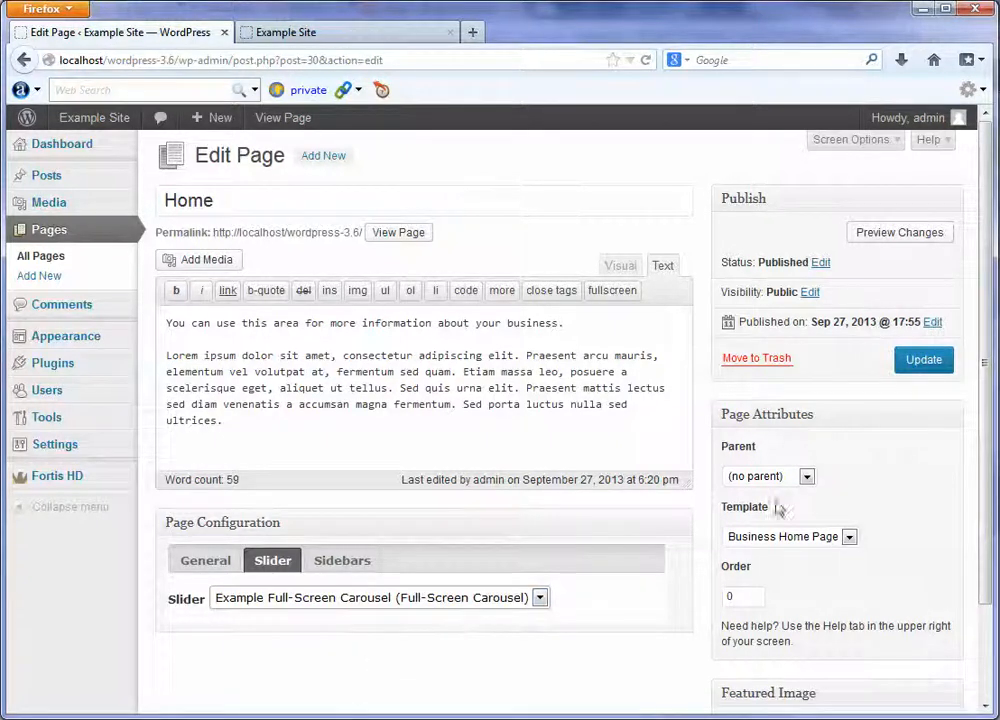
left_click(905, 366)
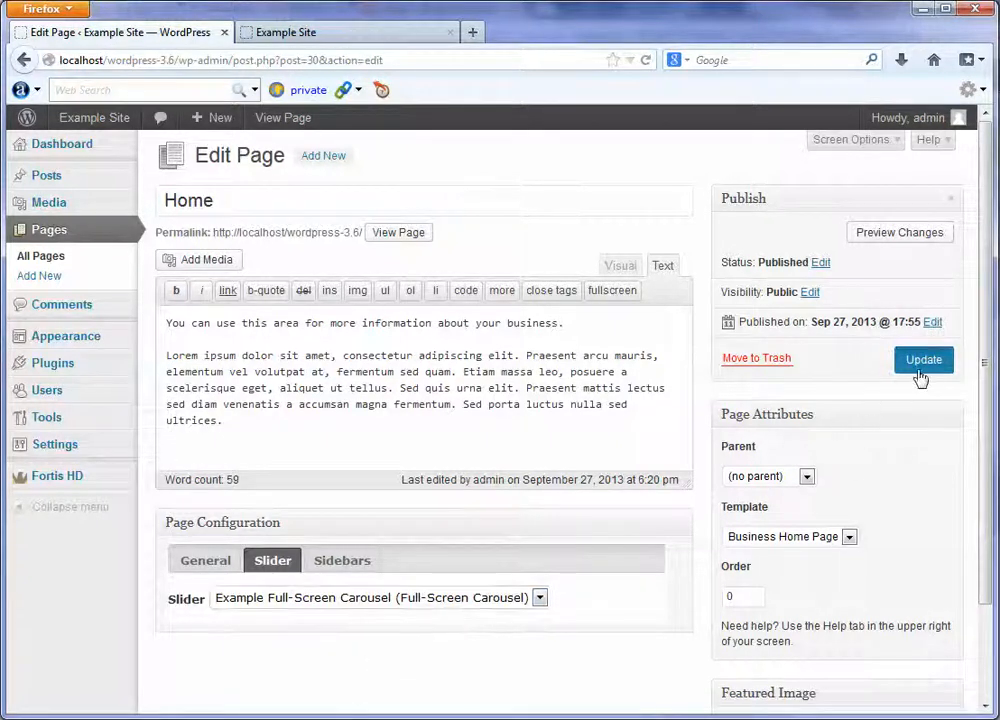
- Reload the live Home page and step forward through the full-screen carousel's slides
left_click(339, 38)
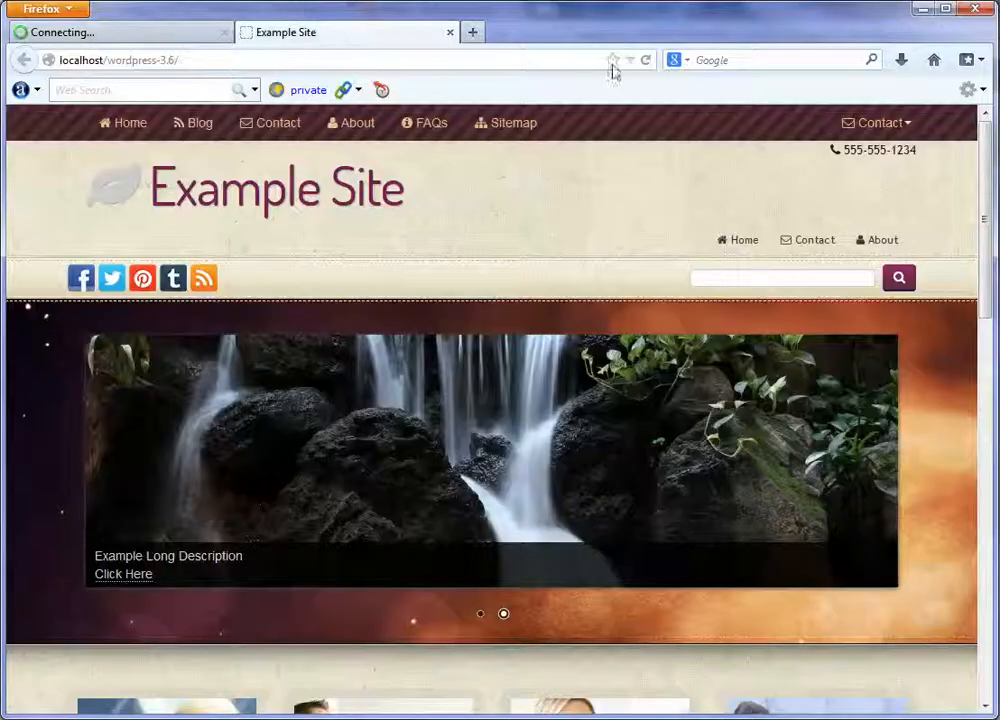
left_click(645, 61)
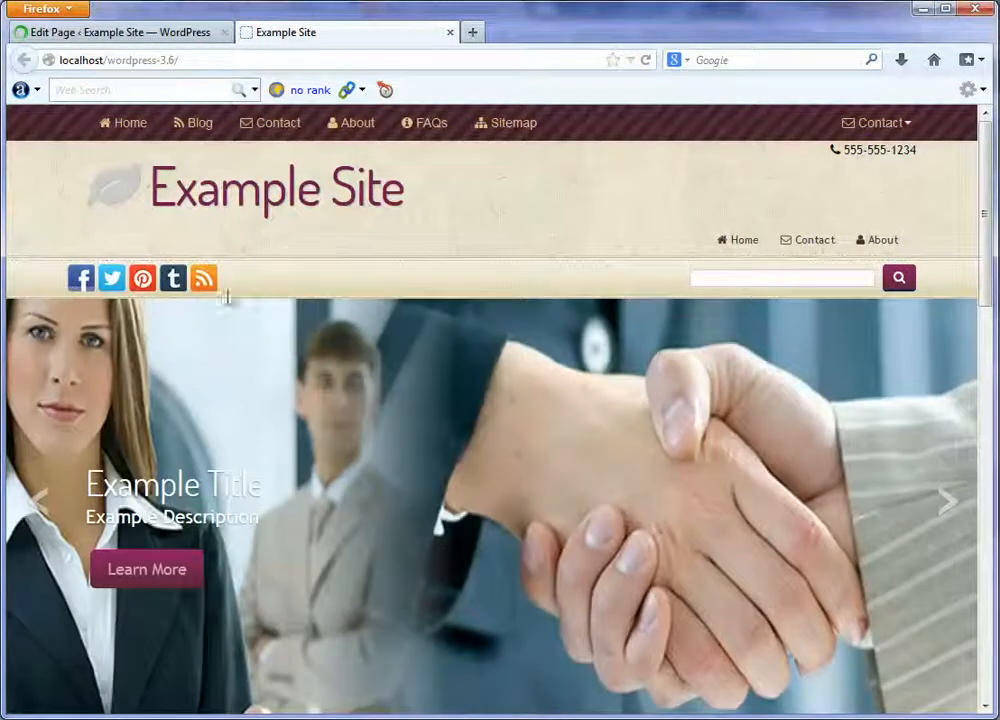
left_click(947, 507)
left_click(949, 507)
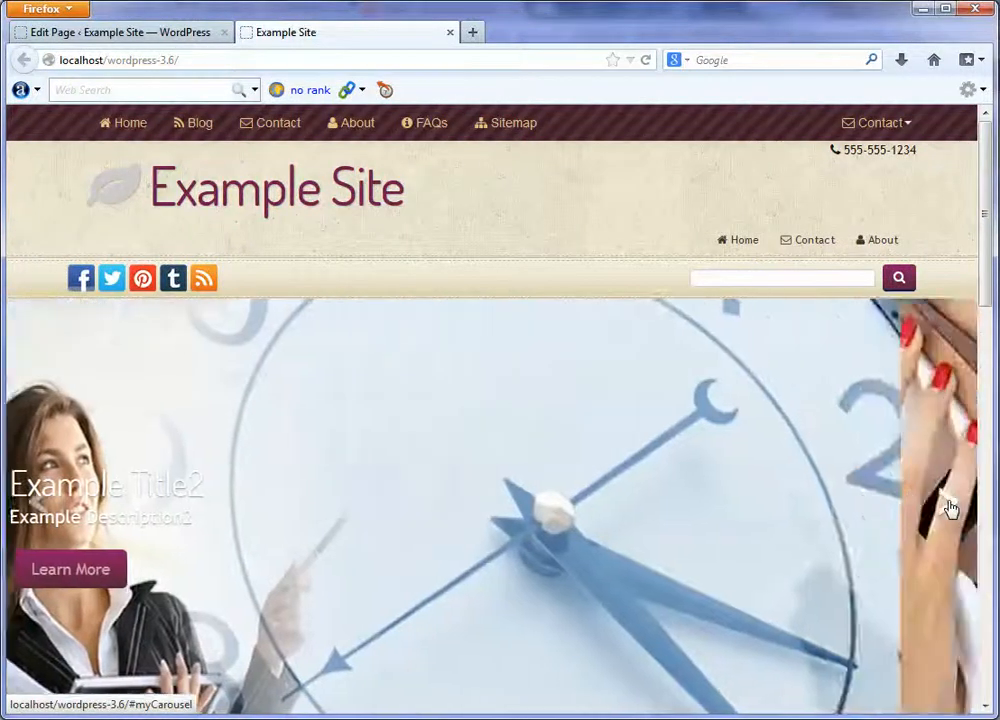
- Assign "Example Jumbotron Carousel (Jumbotron Carousel)" to the Home page and update the page
left_click(176, 38)
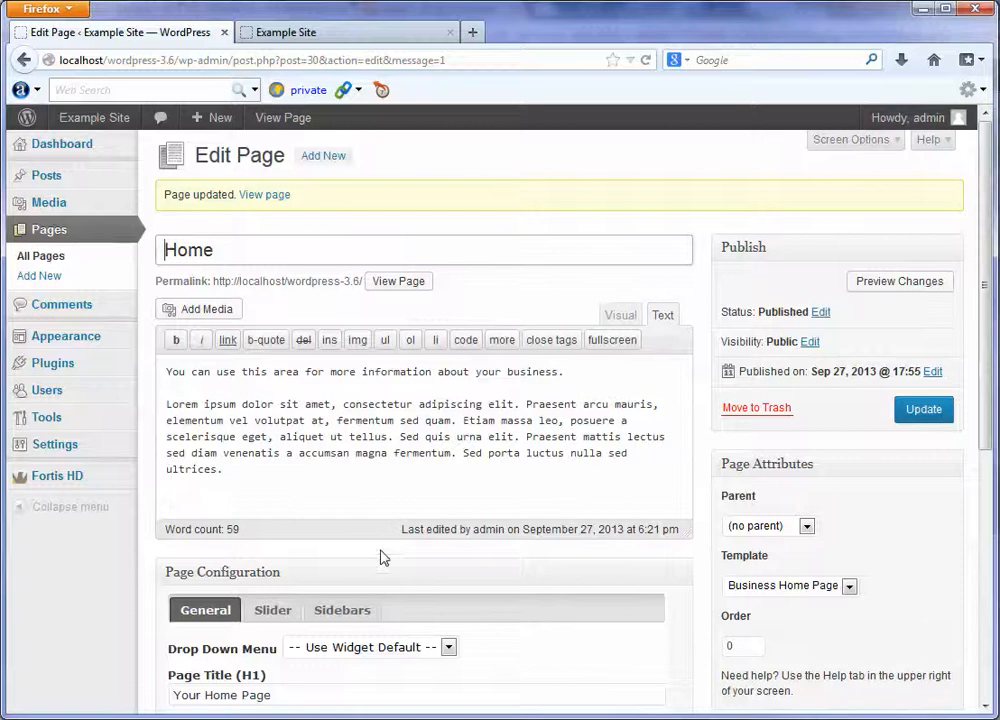
left_click(279, 613)
left_click(368, 651)
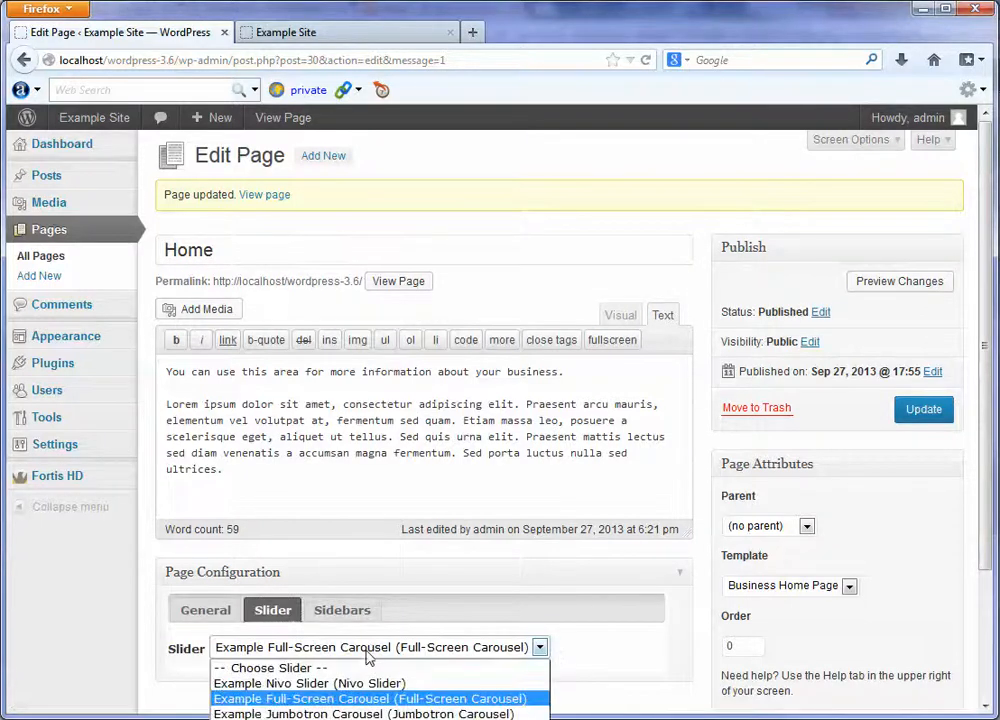
left_click(355, 714)
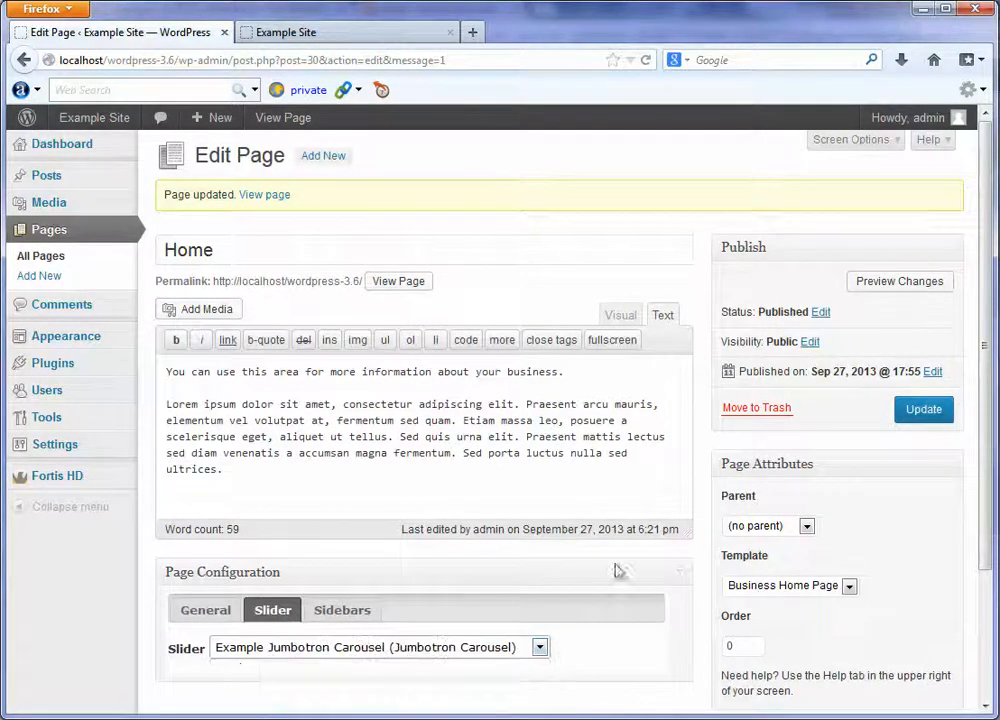
left_click(913, 417)
- Reload the live Home page and step the jumbotron carousel back one slide and forward again
left_click(282, 33)
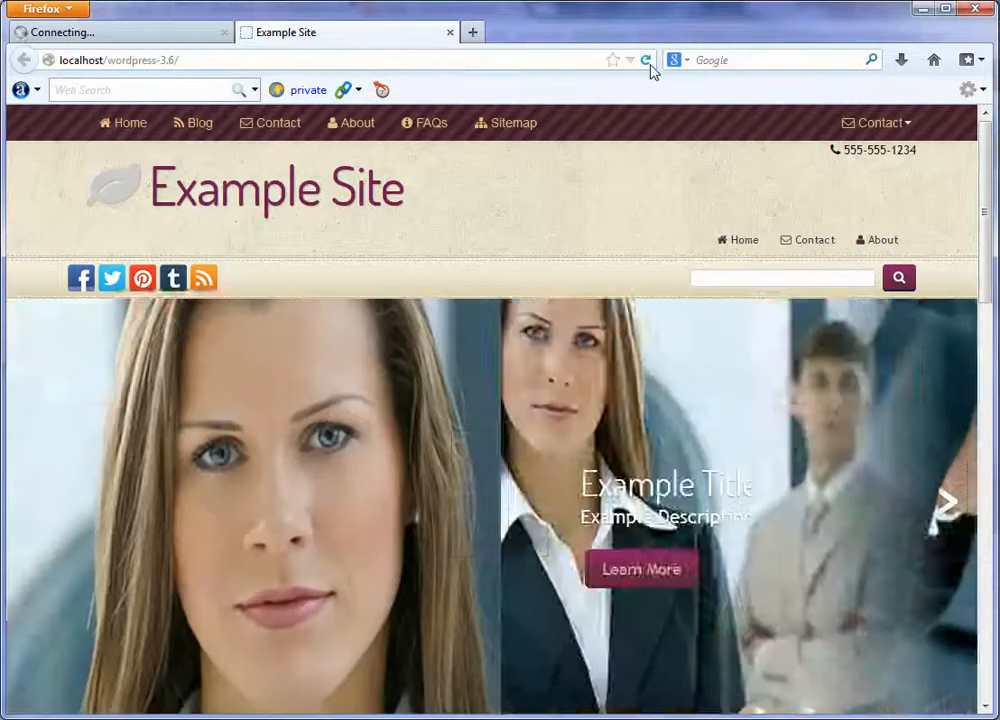
left_click(648, 62)
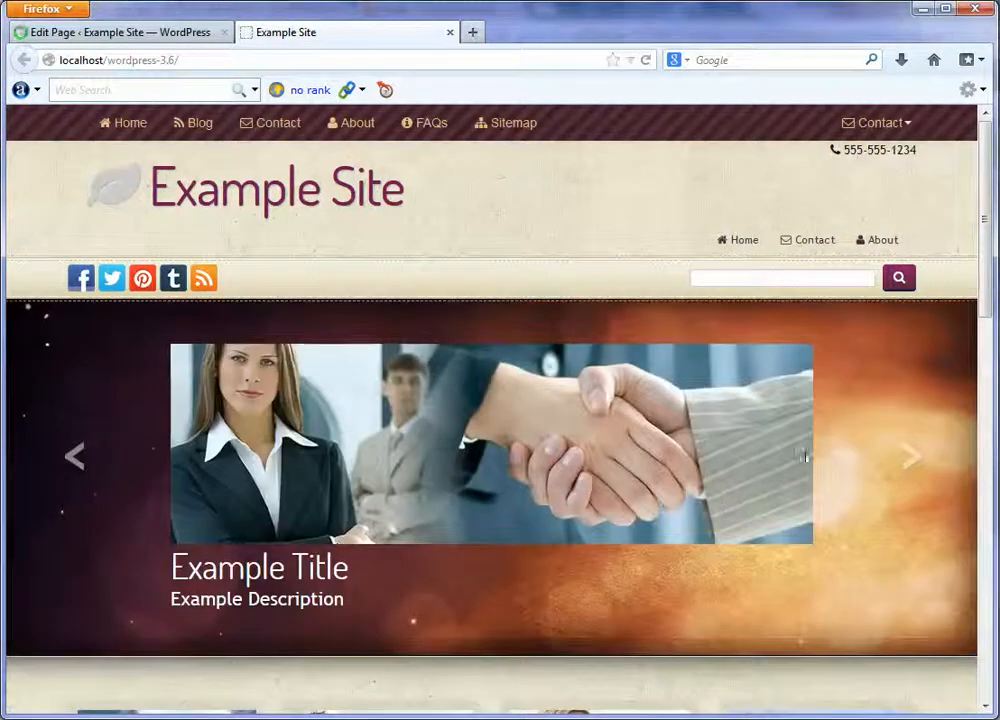
left_click(75, 457)
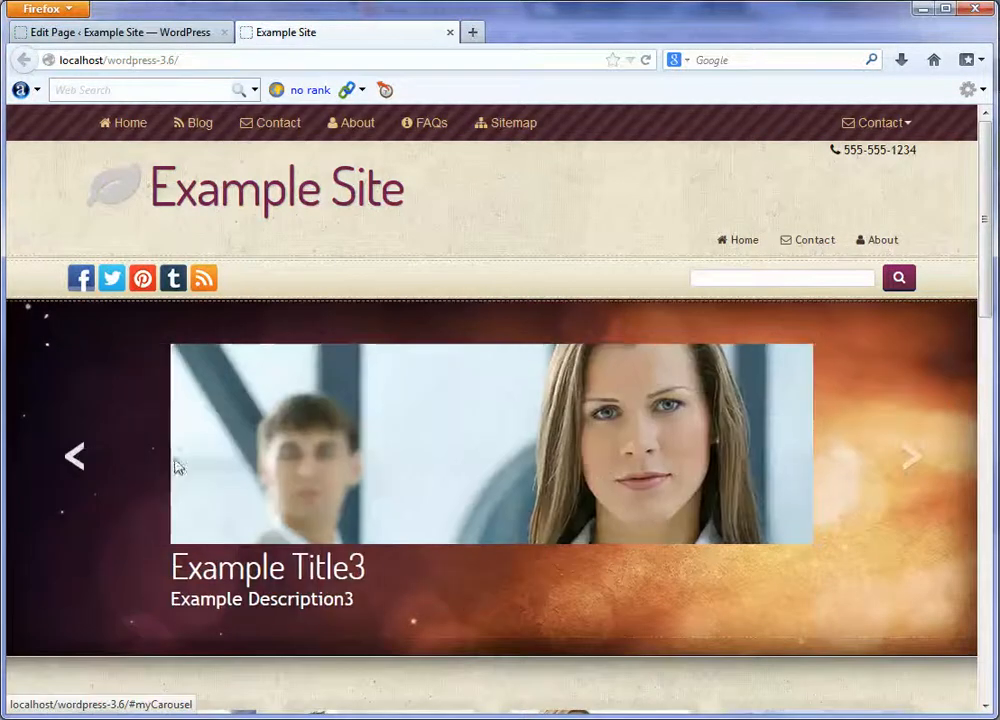
left_click(905, 460)
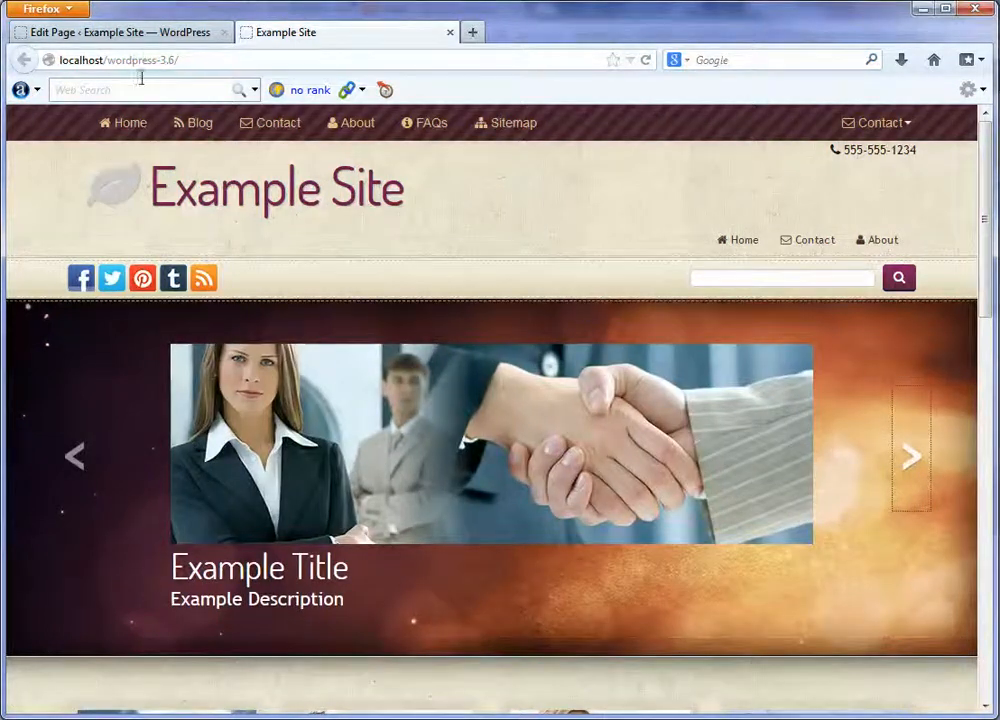
- Return to editing the Home page and review the sliders available in its page configuration
left_click(144, 33)
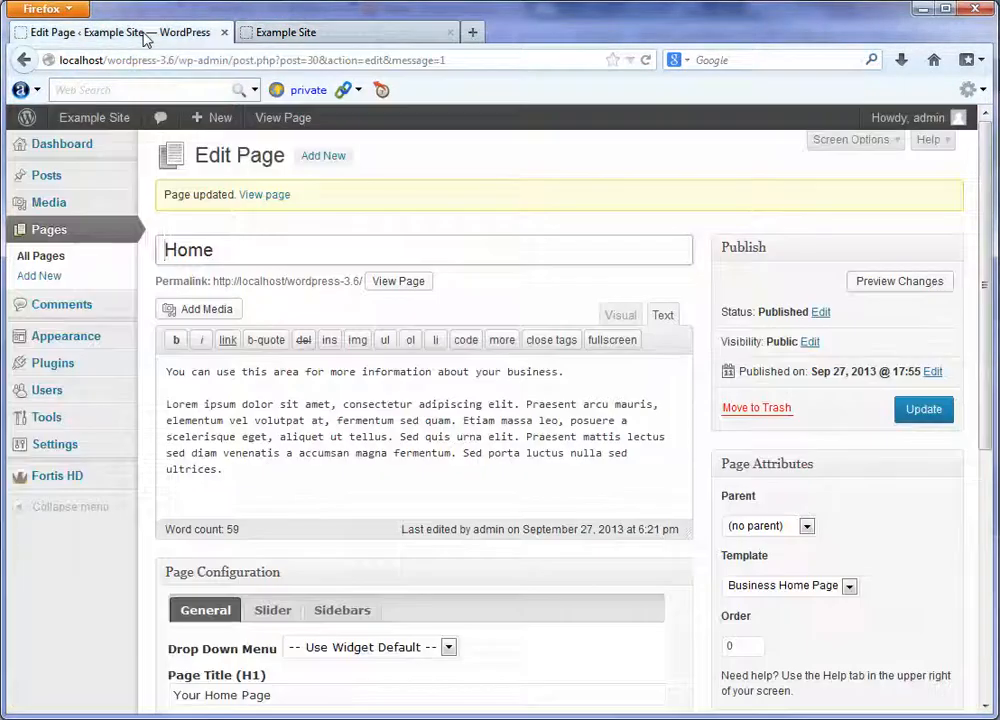
left_click(284, 620)
left_click(375, 648)
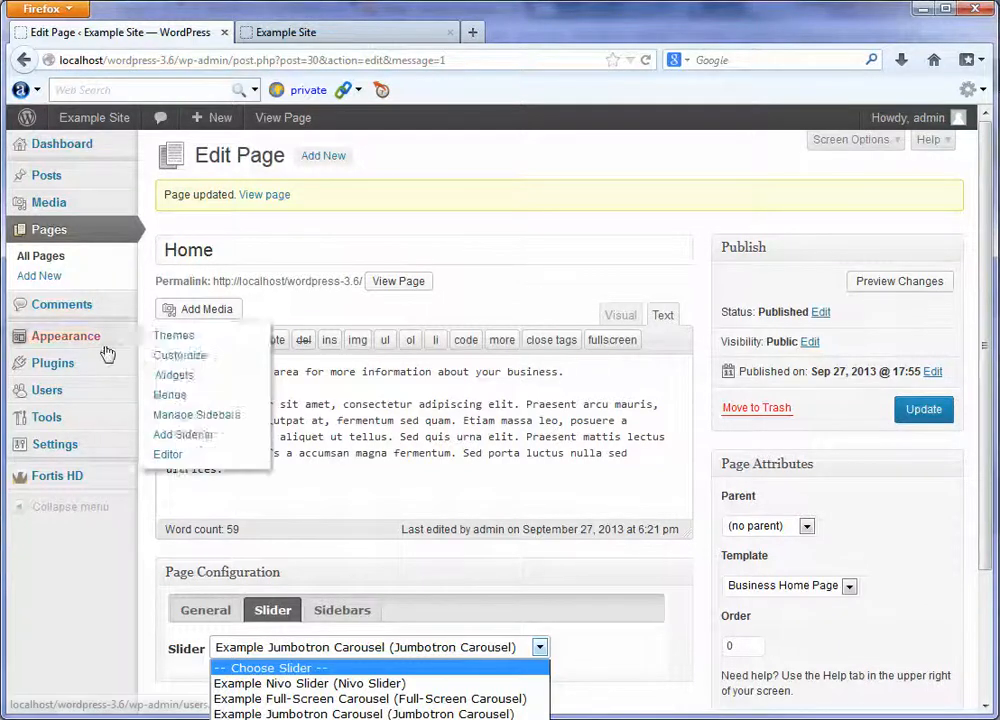
mouse_move(61, 386)
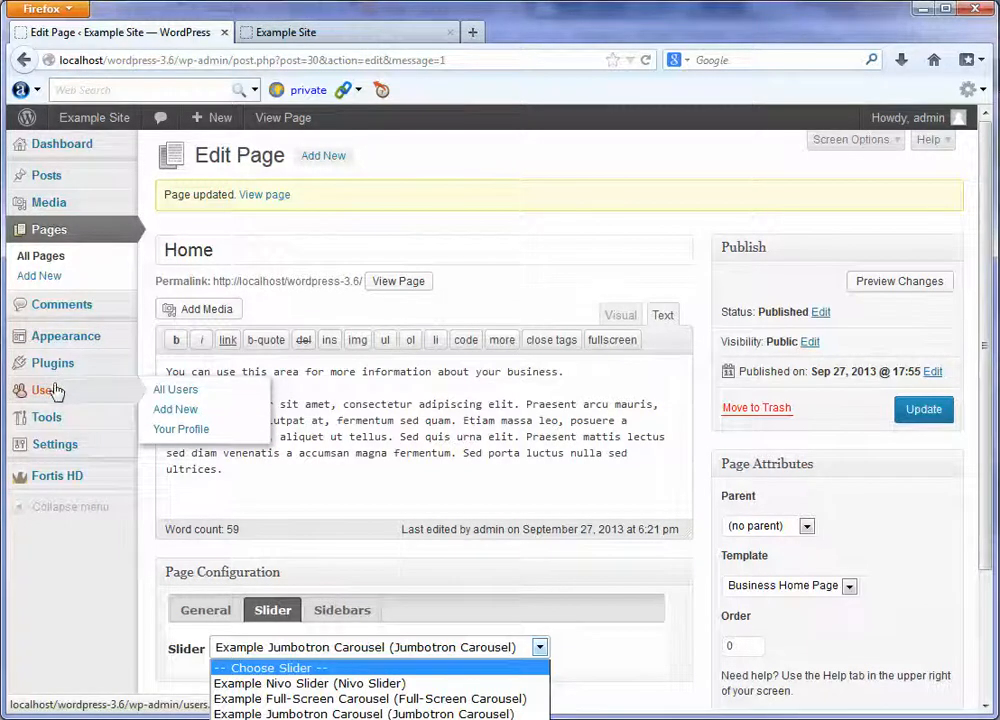
mouse_move(58, 478)
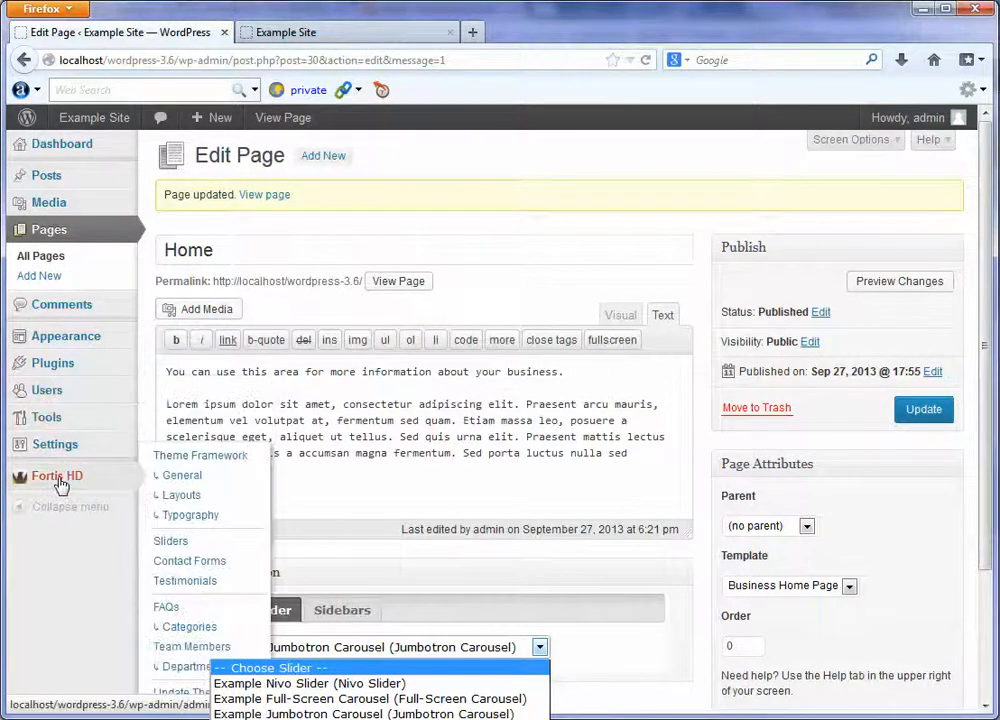
left_click(184, 546)
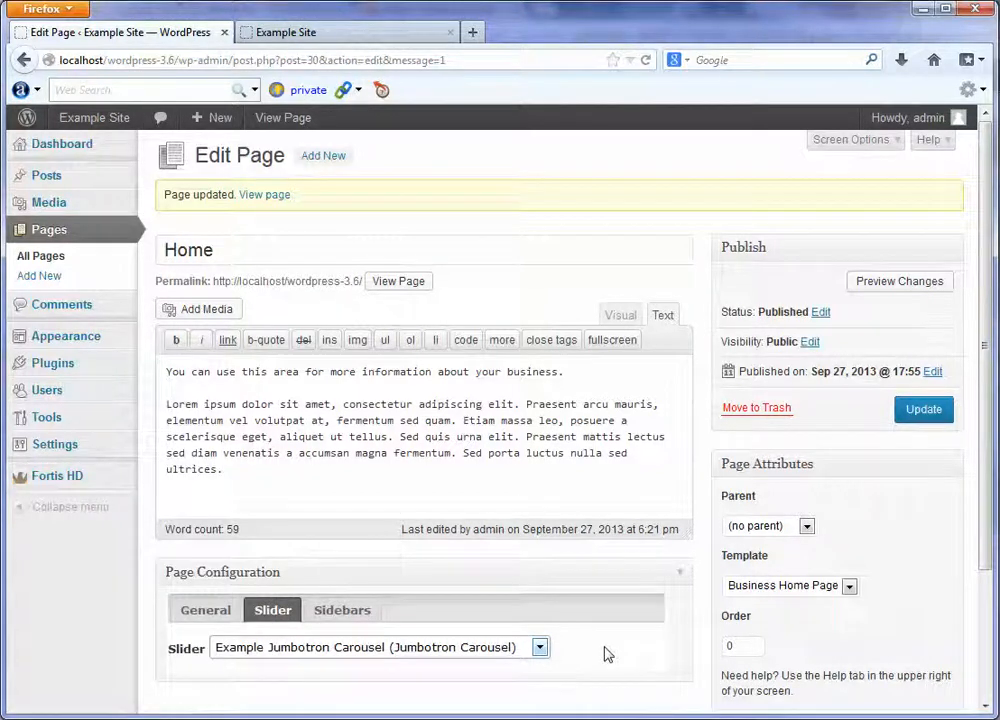
left_click(519, 651)
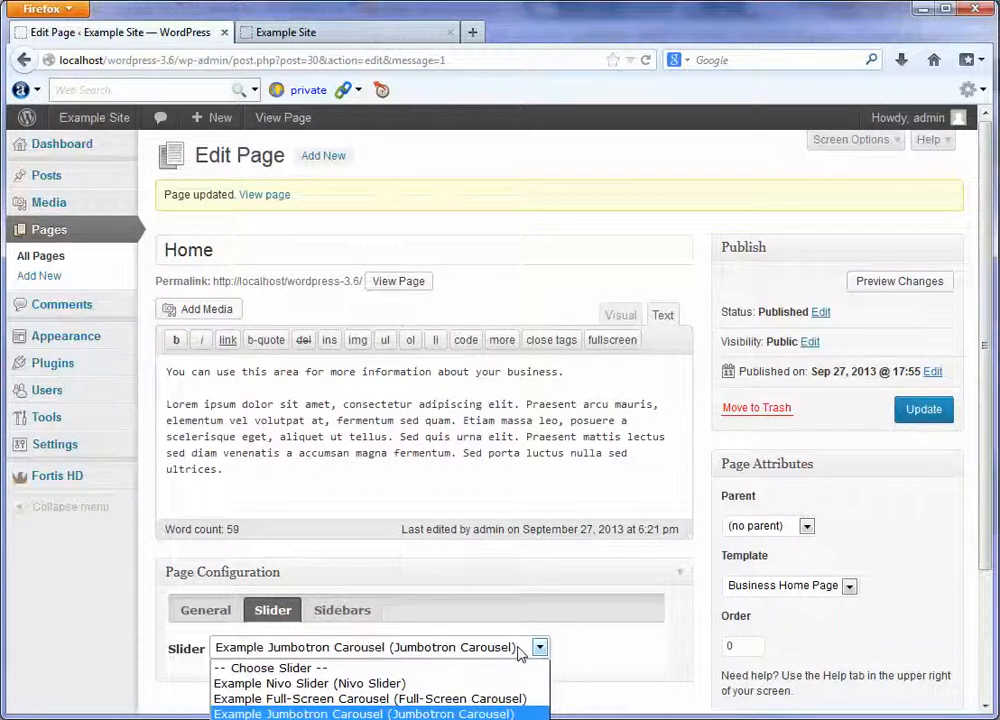